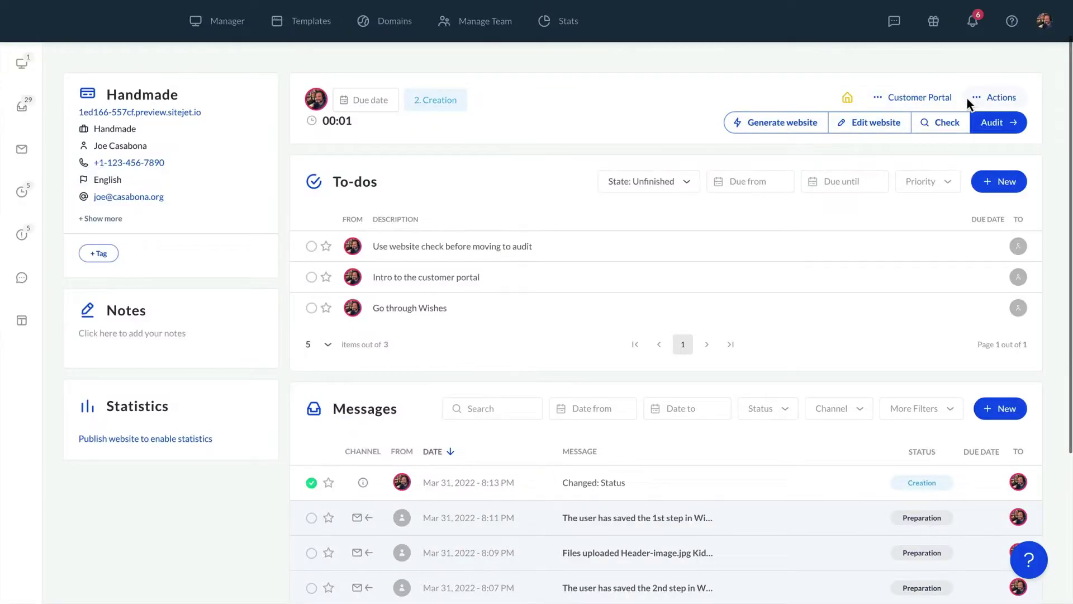
Open the Actions menu on the Handmade project page.
left_click(997, 100)
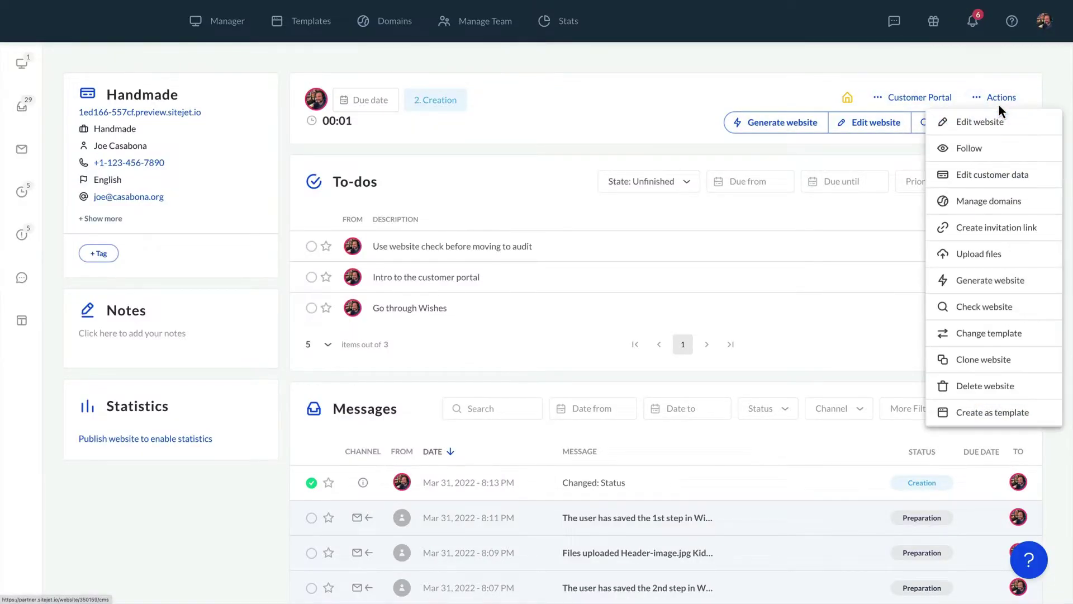
Choose Change template and create the website from the HANDMADE template.
left_click(1010, 334)
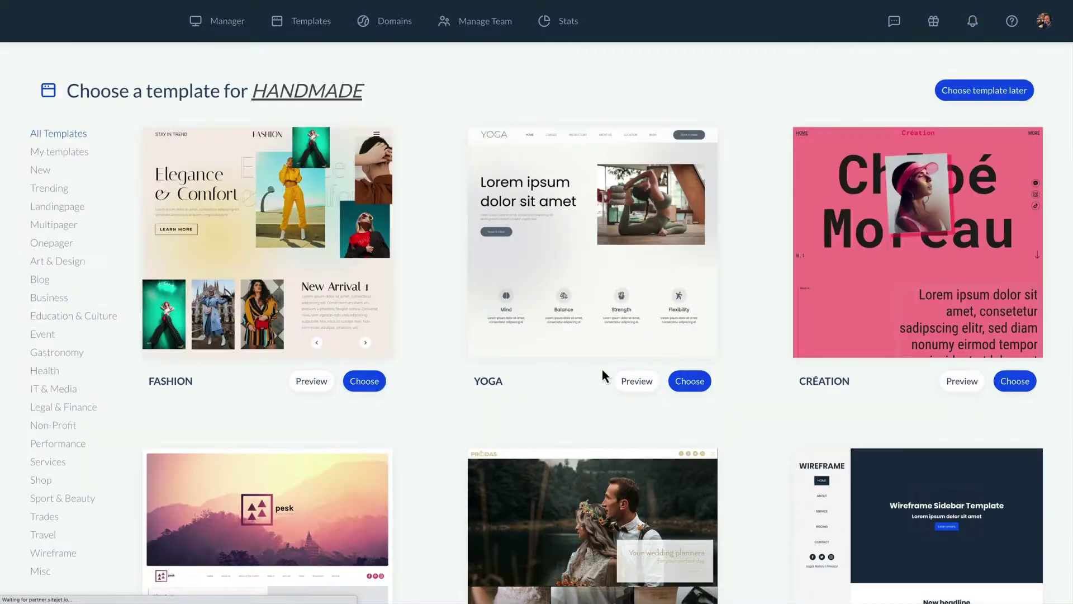
scroll(448, 397, "down", 8)
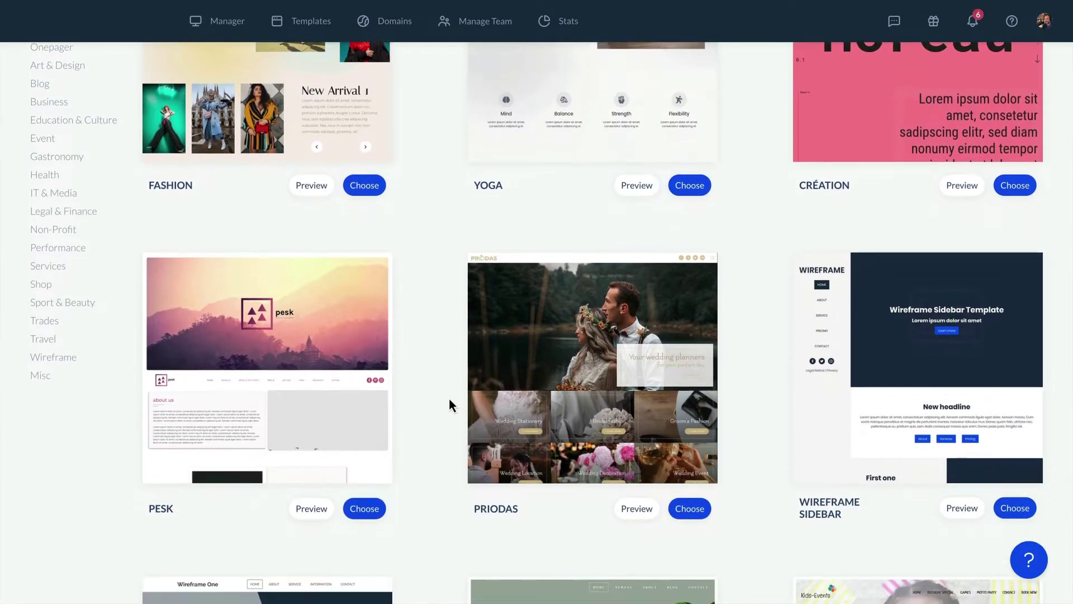
scroll(448, 397, "down", 10)
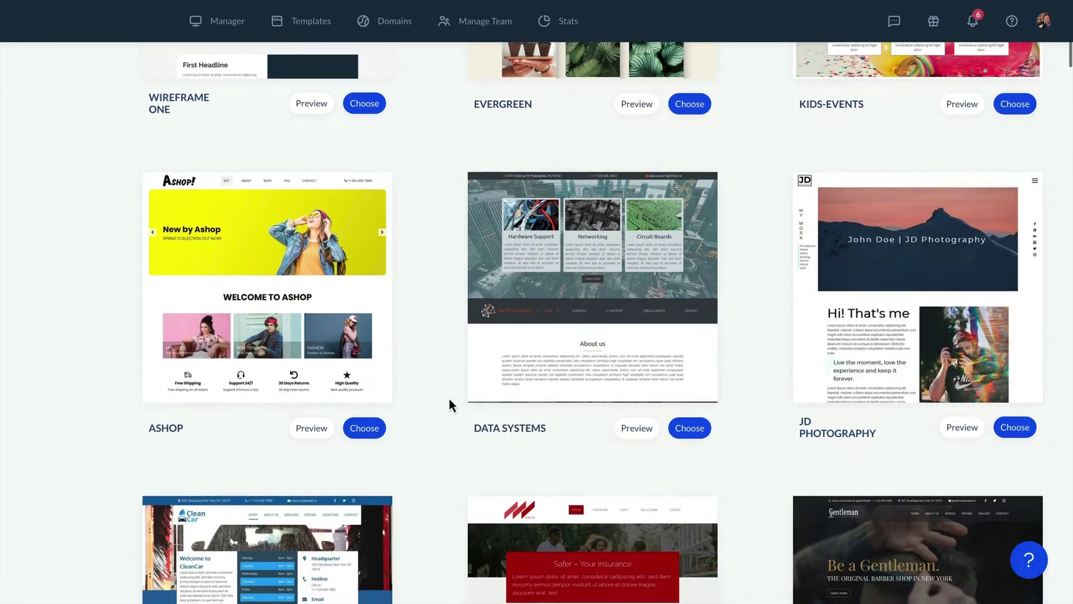
scroll(449, 397, "down", 12)
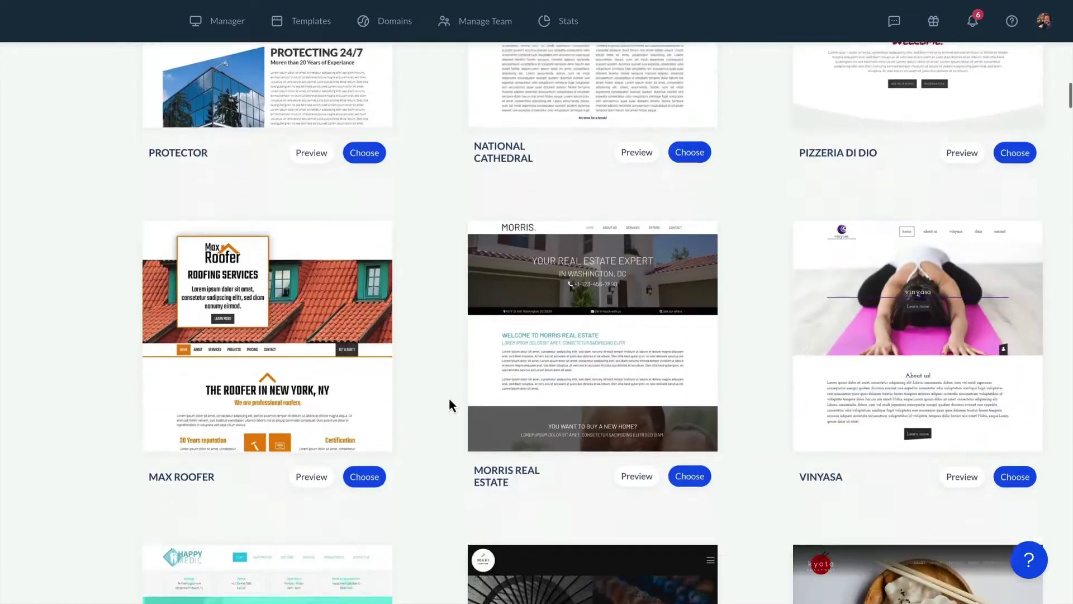
scroll(448, 397, "down", 12)
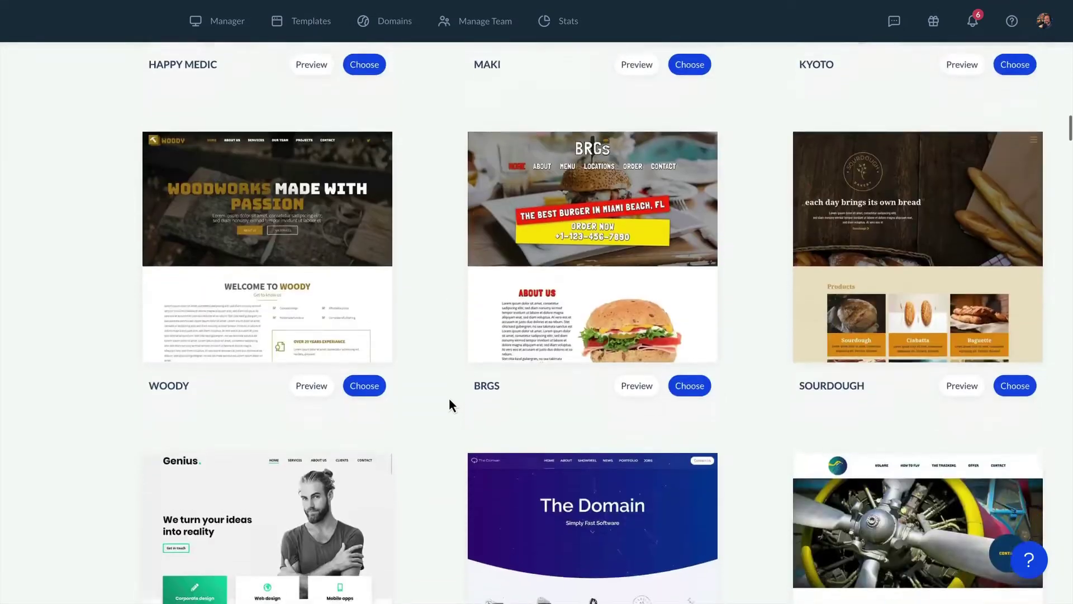
scroll(449, 403, "down", 13)
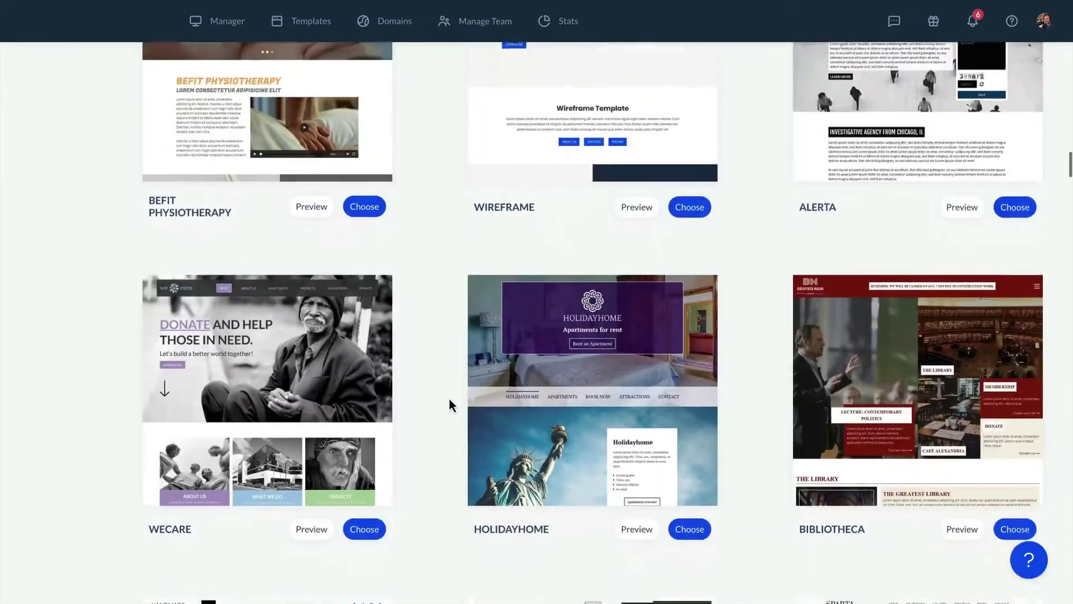
scroll(448, 397, "down", 5)
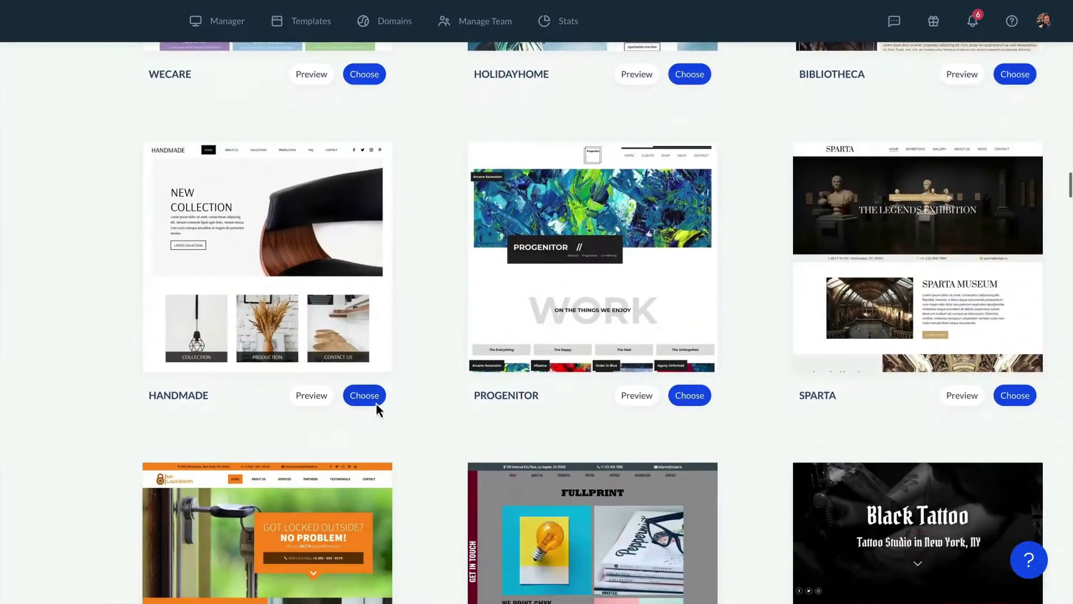
left_click(376, 403)
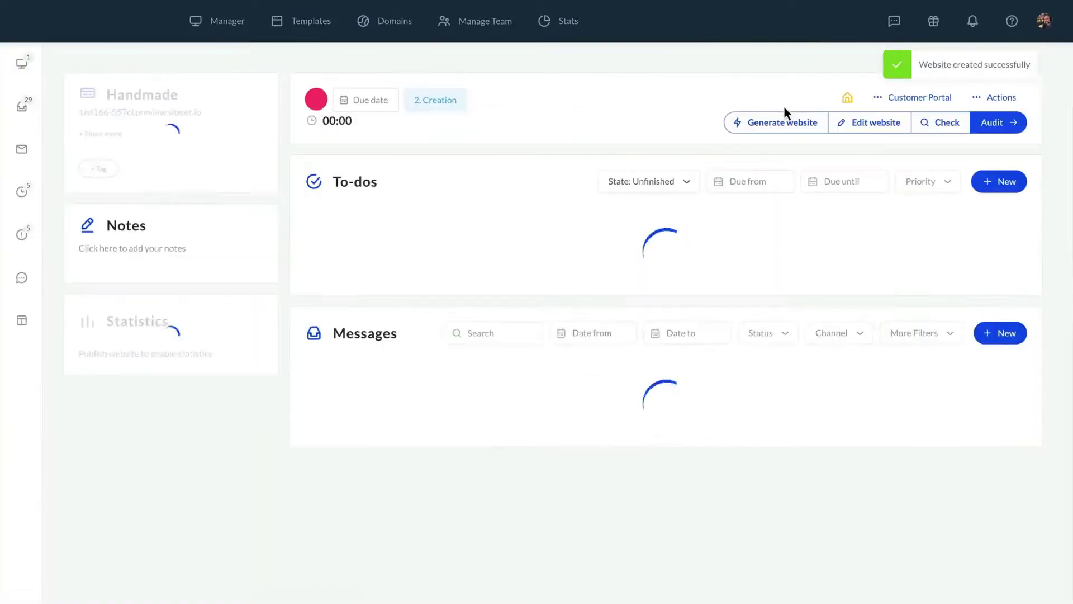
In the editor, move the 'Sustainable products for everyone' tagline below HANDMADE and duplicate the intro paragraph.
left_click(861, 124)
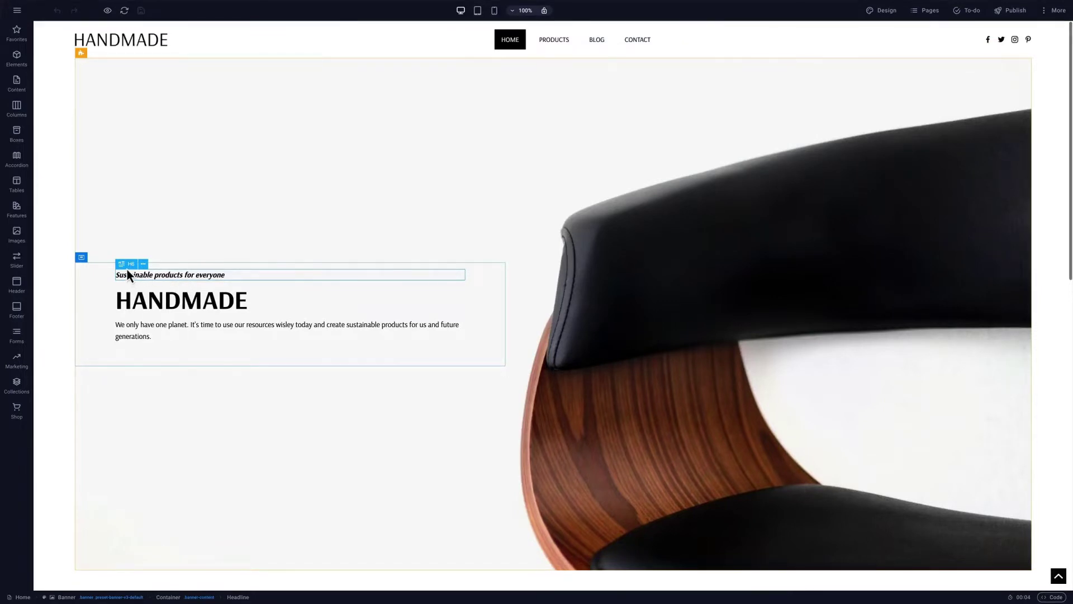
left_click_drag(127, 273, 132, 306)
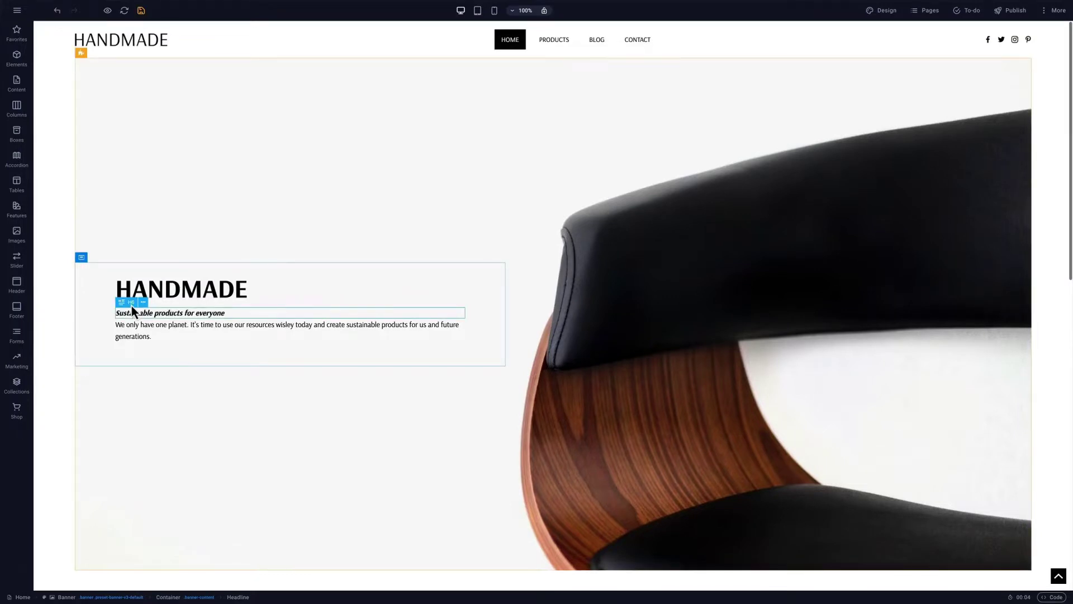
left_click(138, 333)
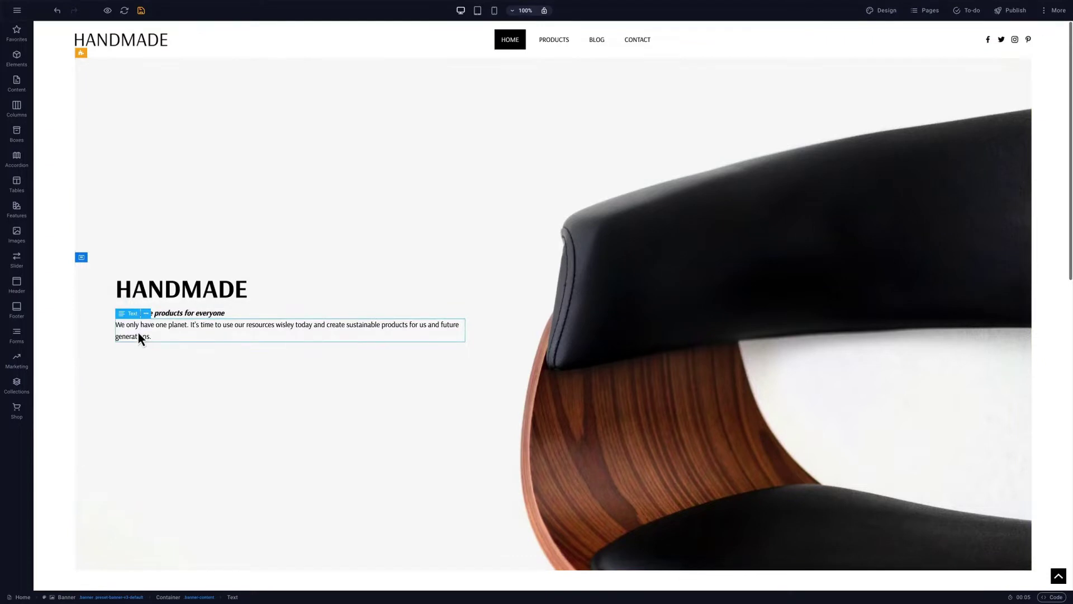
key("ctrl+d")
Move the duplicated intro paragraph down beneath the Products heading with Ctrl+Down.
key("ctrl+Down")
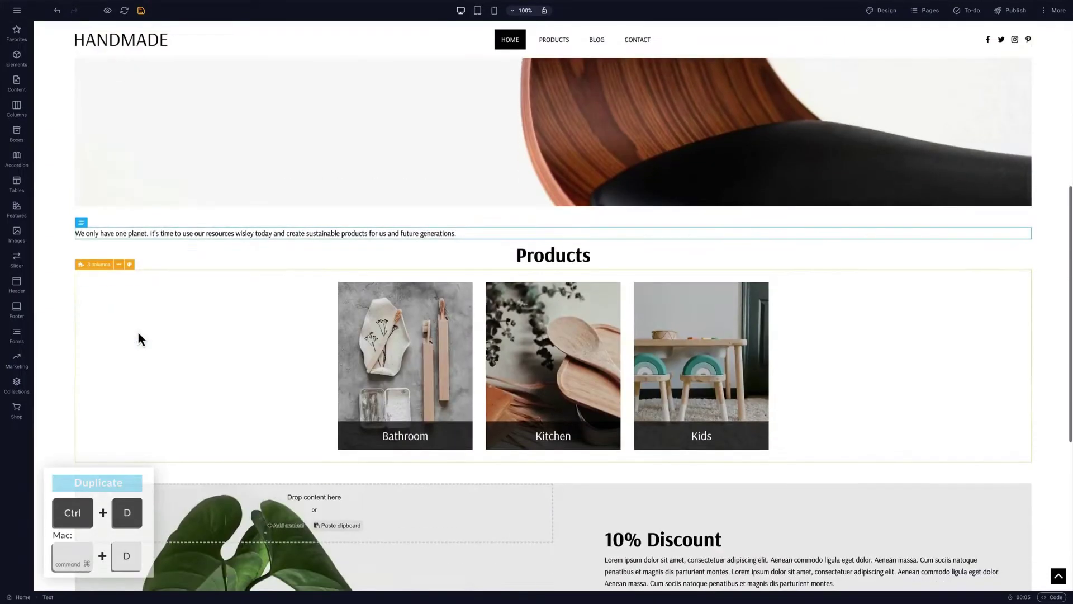
key("ctrl+Down")
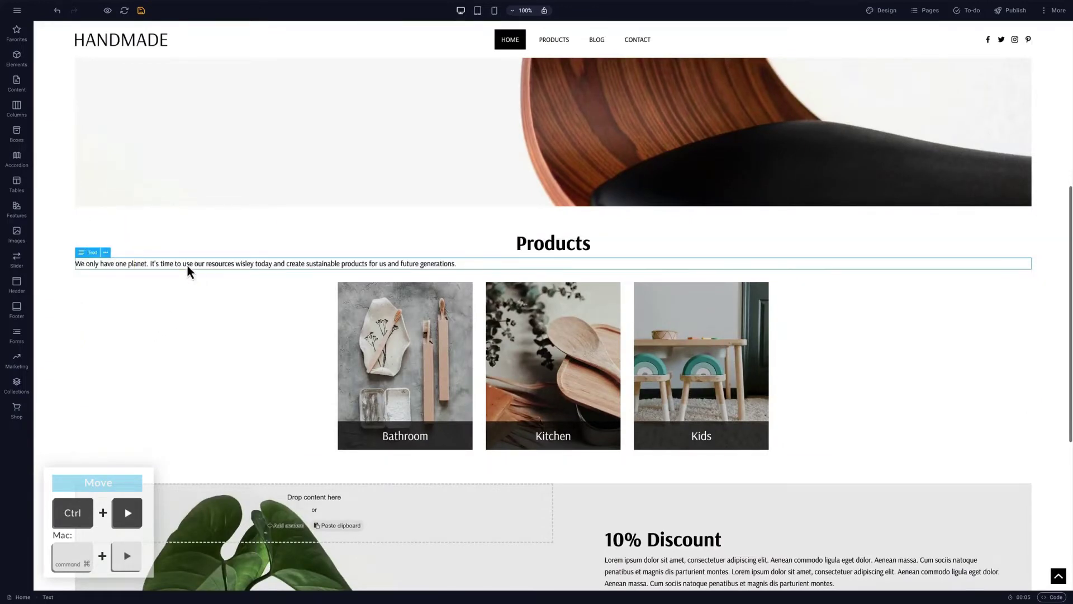
Centre the copied paragraph, correct 'wisely', and set the banner background to Header-image.jpg.
double_click(144, 267)
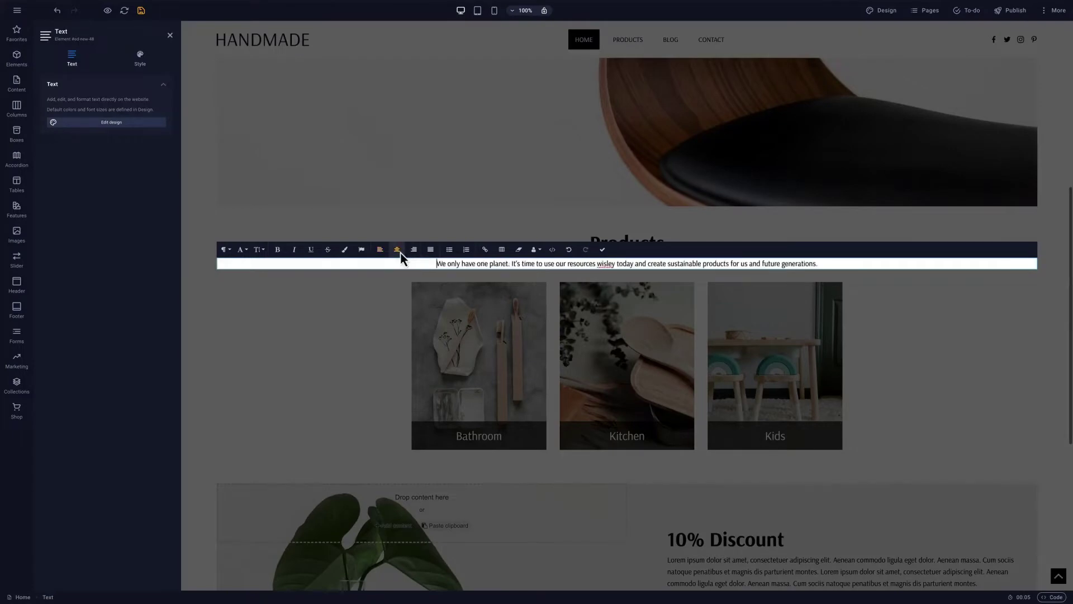
left_click(853, 286)
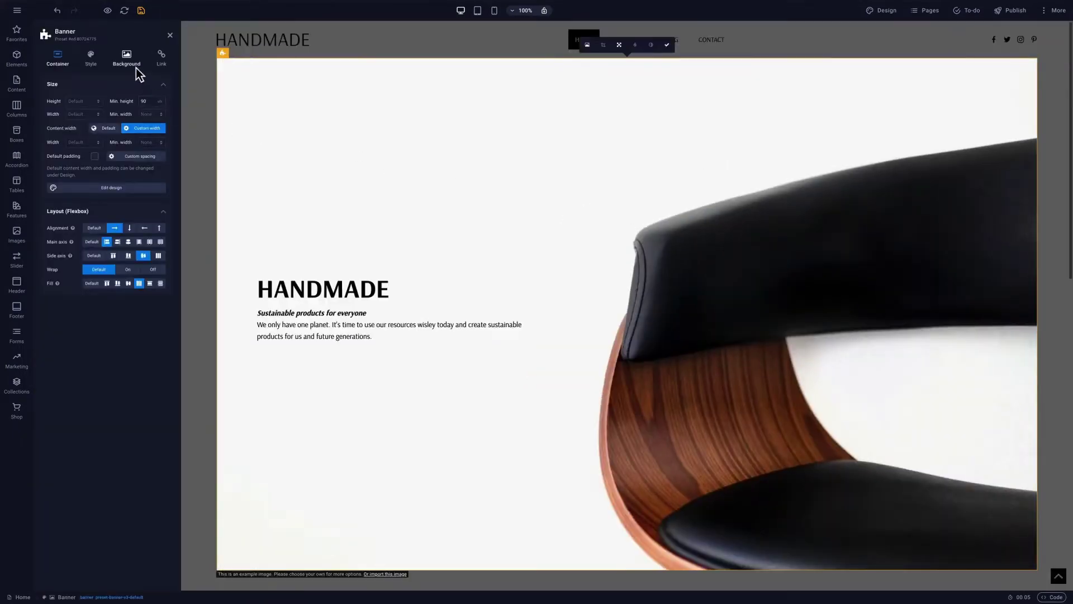
left_click(136, 68)
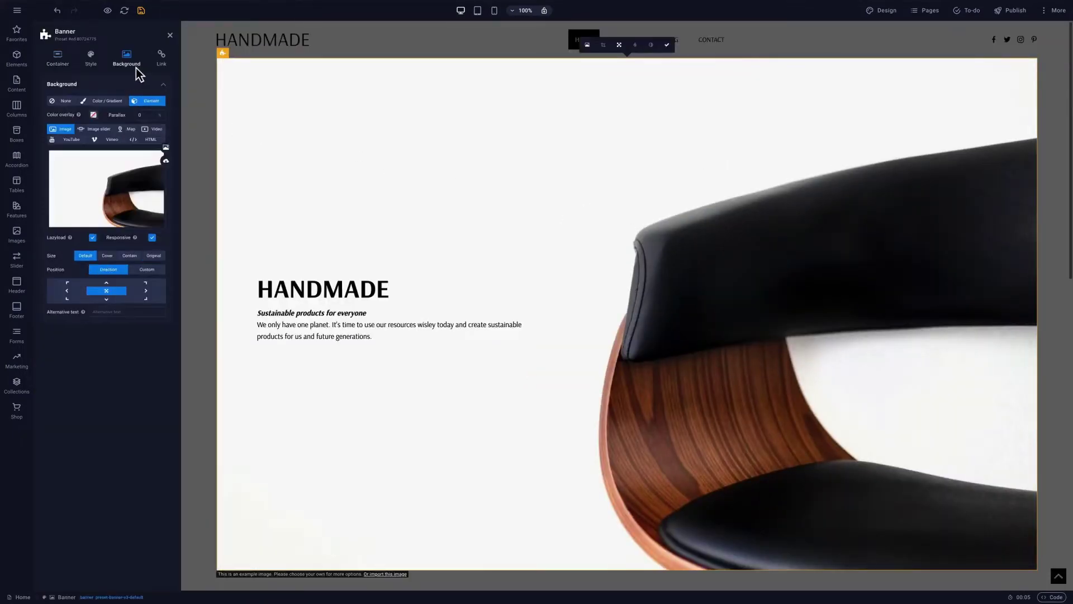
left_click(167, 147)
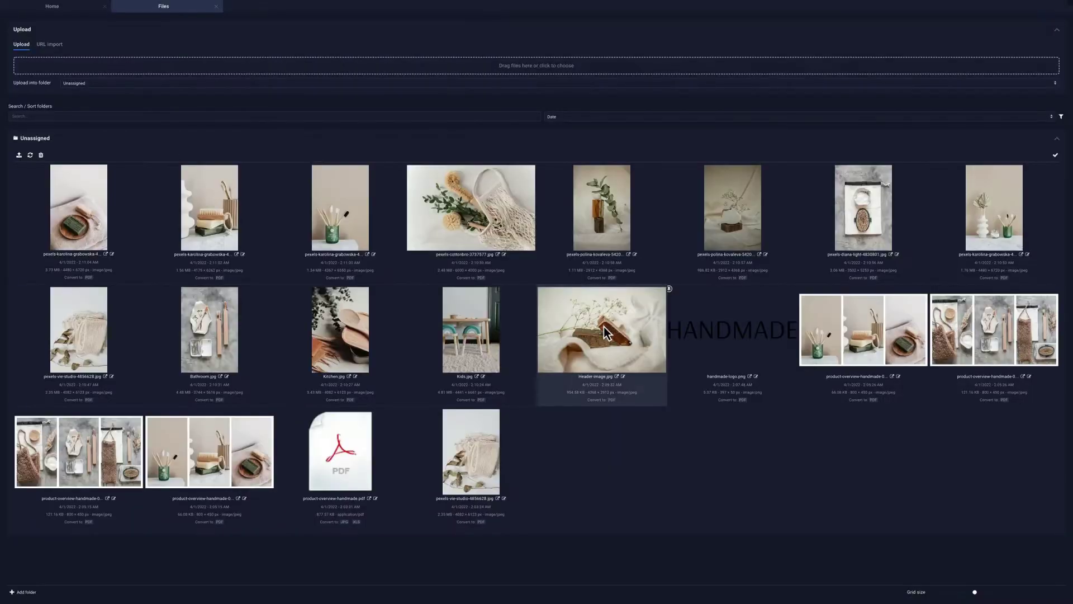
left_click(1055, 155)
scroll(55, 139, "down", 5)
scroll(57, 147, "down", 2)
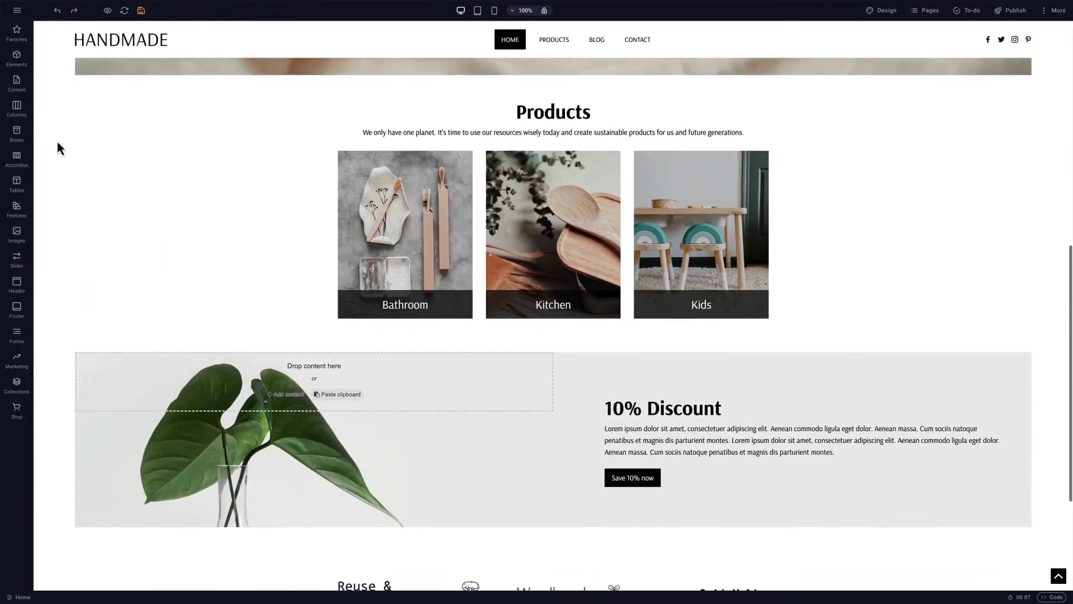
Place a new Button under the Bathroom, Kitchen and Kids tiles, labelled 'All Products' and centred.
left_click(17, 58)
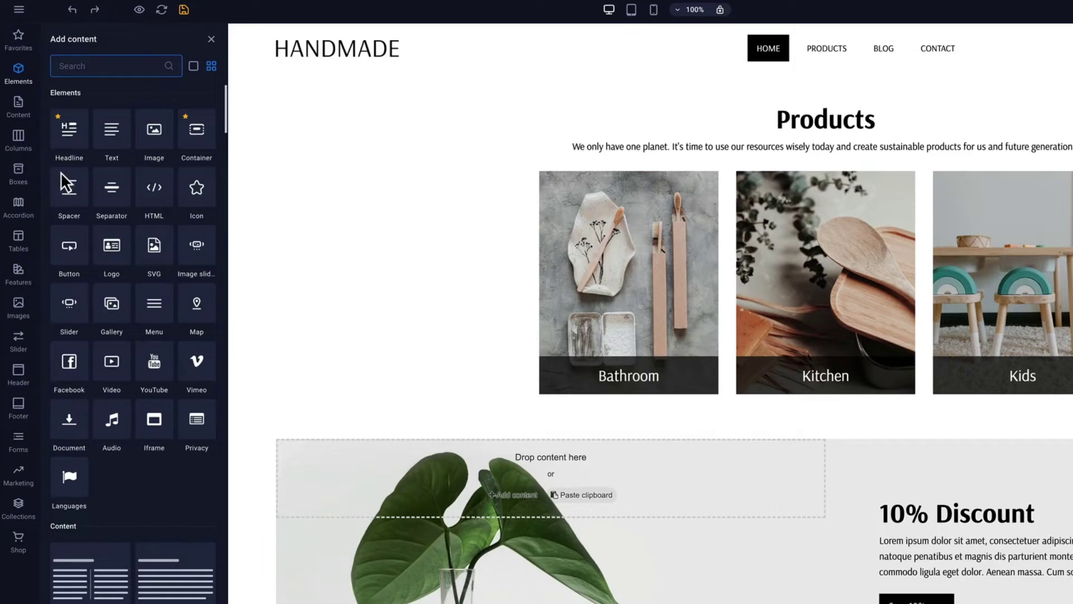
left_click_drag(60, 172, 633, 308)
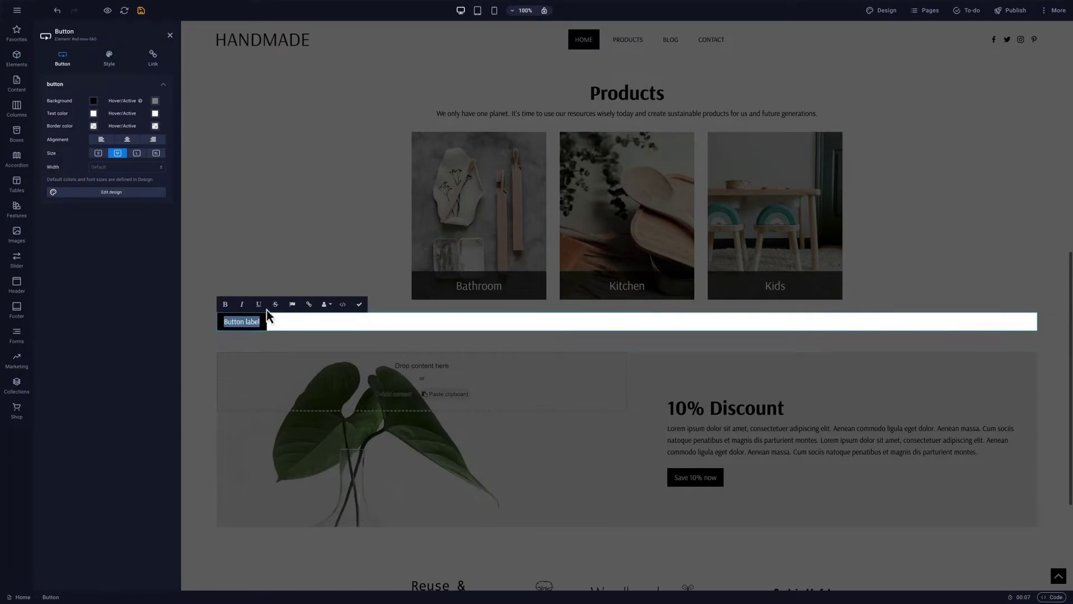
type("All Products")
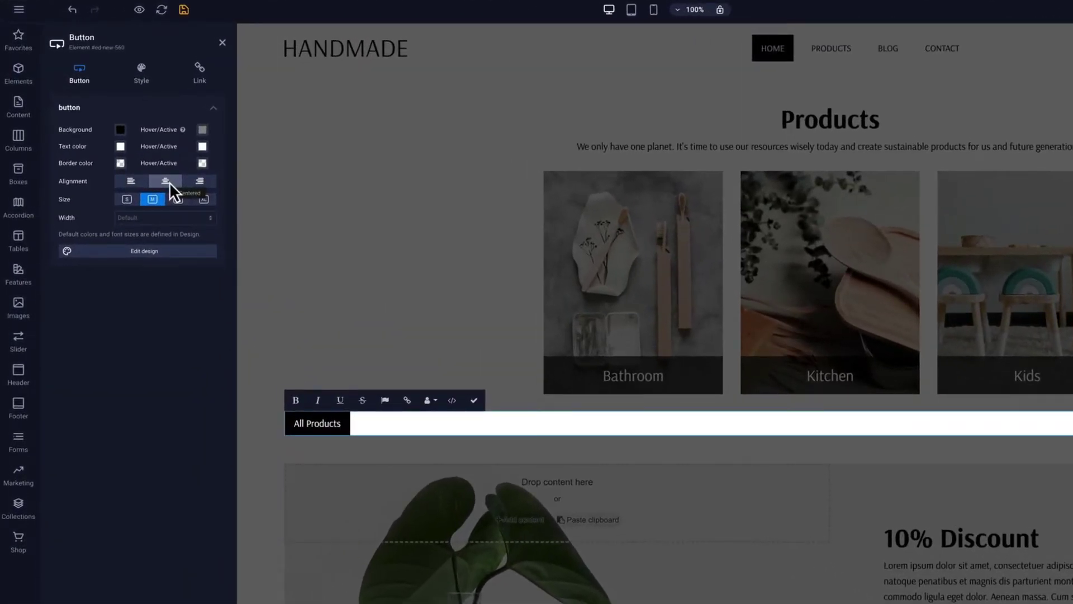
left_click(170, 182)
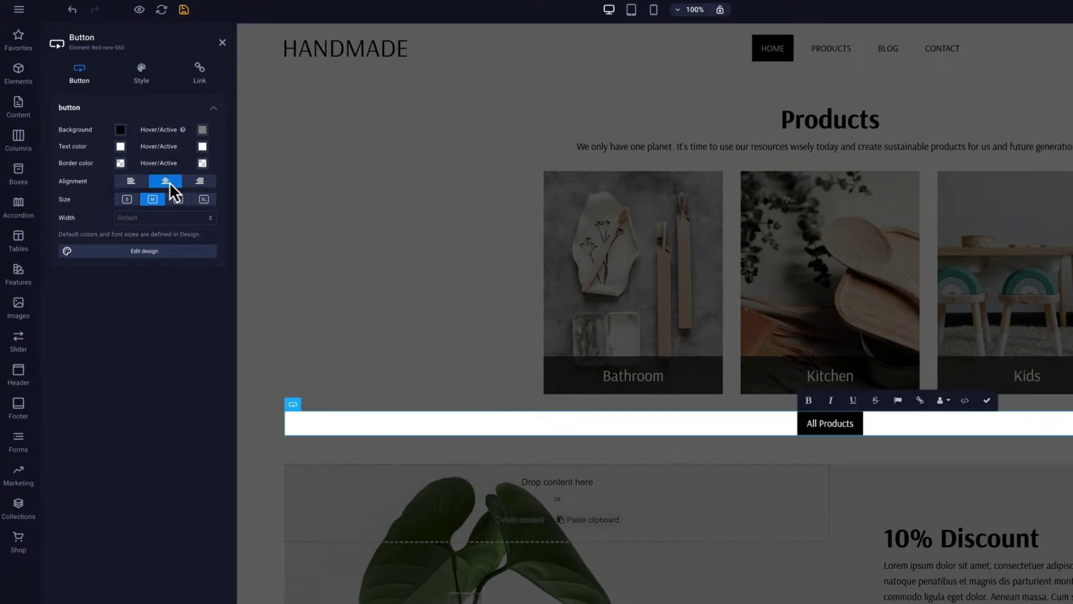
Link the All Products button to the Products page.
left_click(201, 73)
left_click(117, 130)
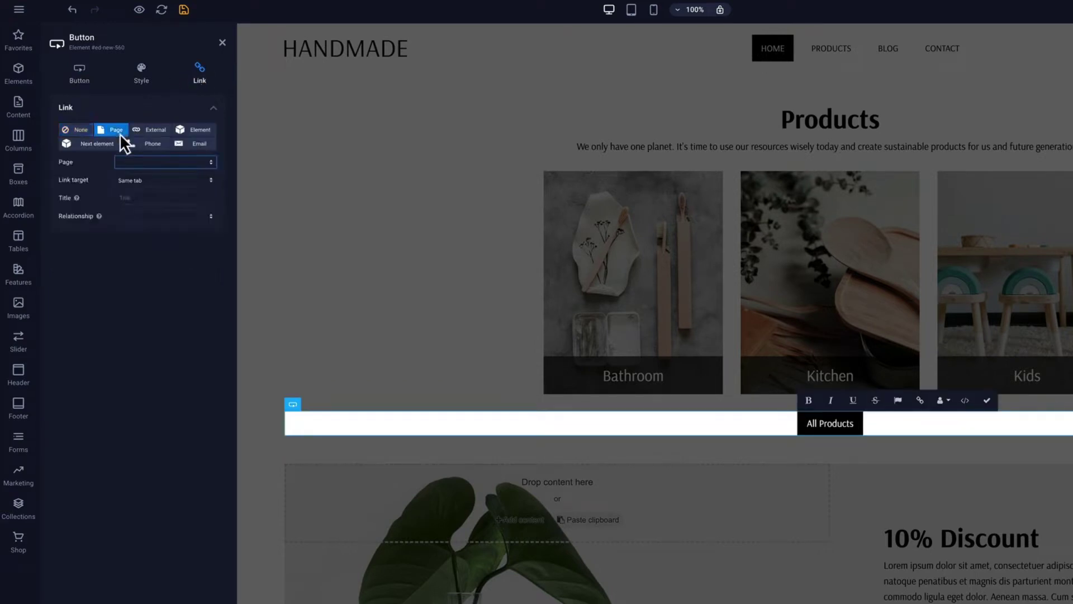
left_click(136, 160)
left_click(139, 169)
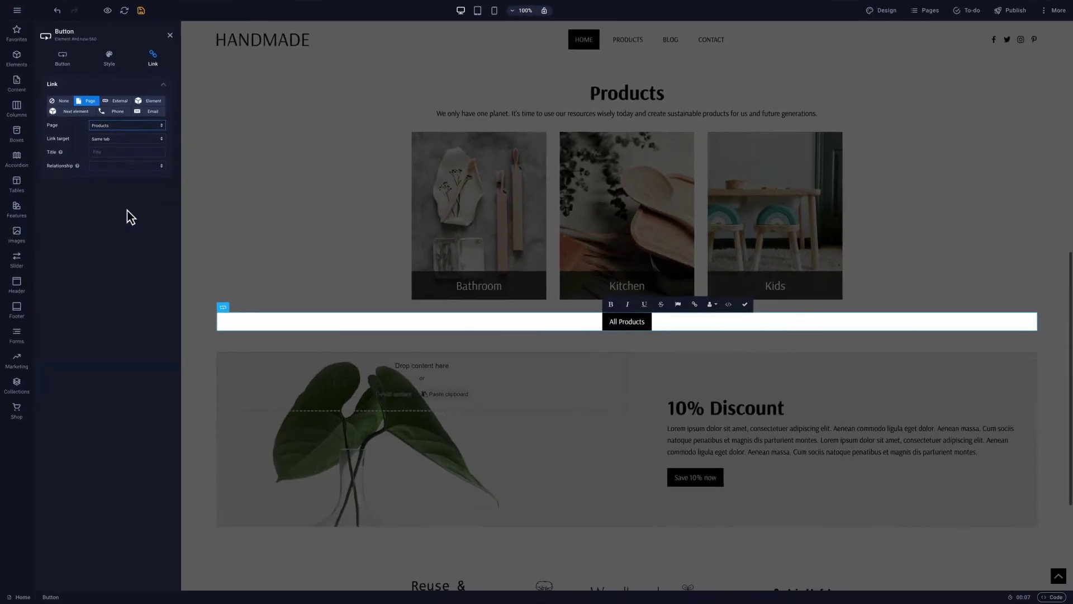
key("Escape")
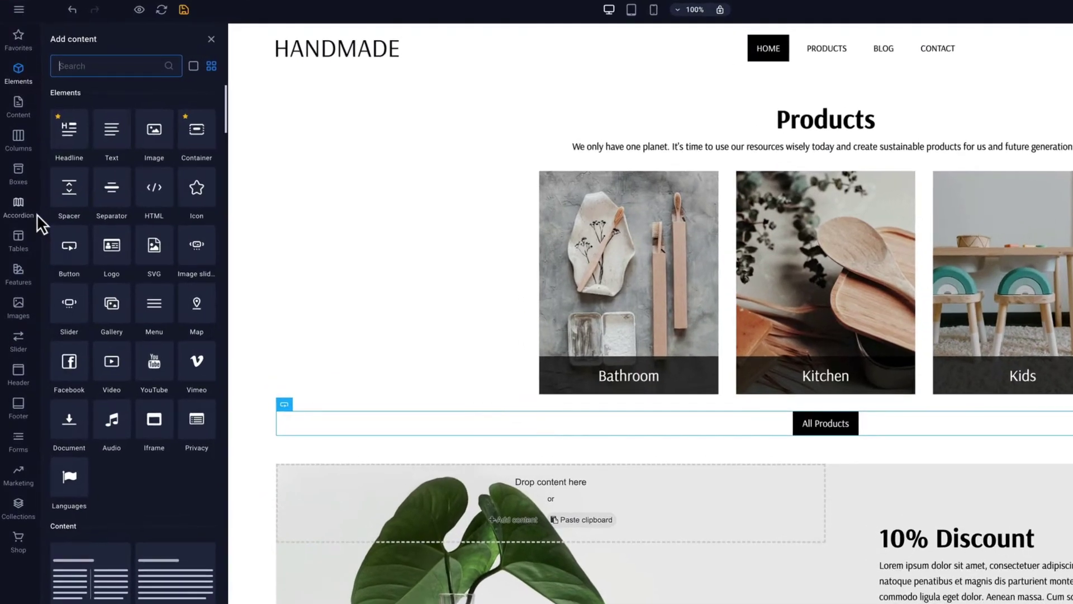
Browse the Accordion, Tables and Slider elements, then show the Images elements.
left_click(29, 168)
left_click(33, 240)
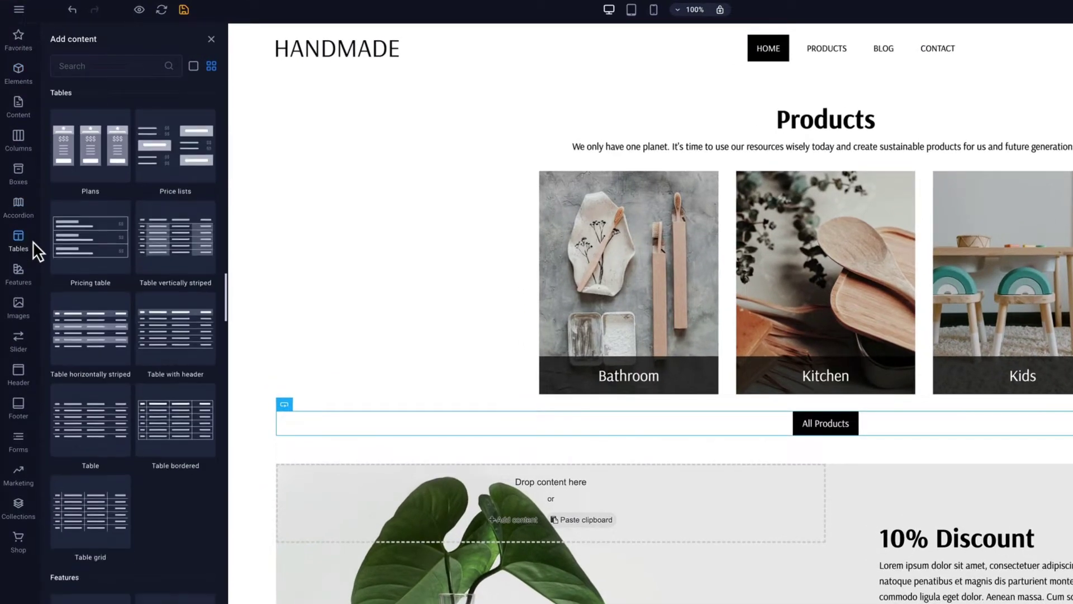
left_click(32, 337)
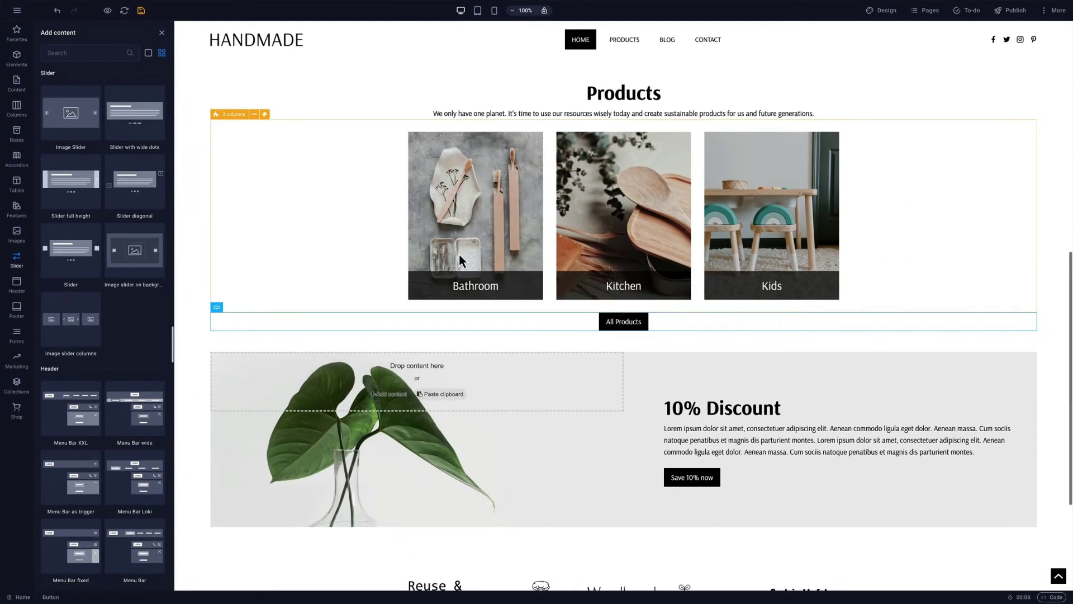
scroll(816, 444, "down", 3)
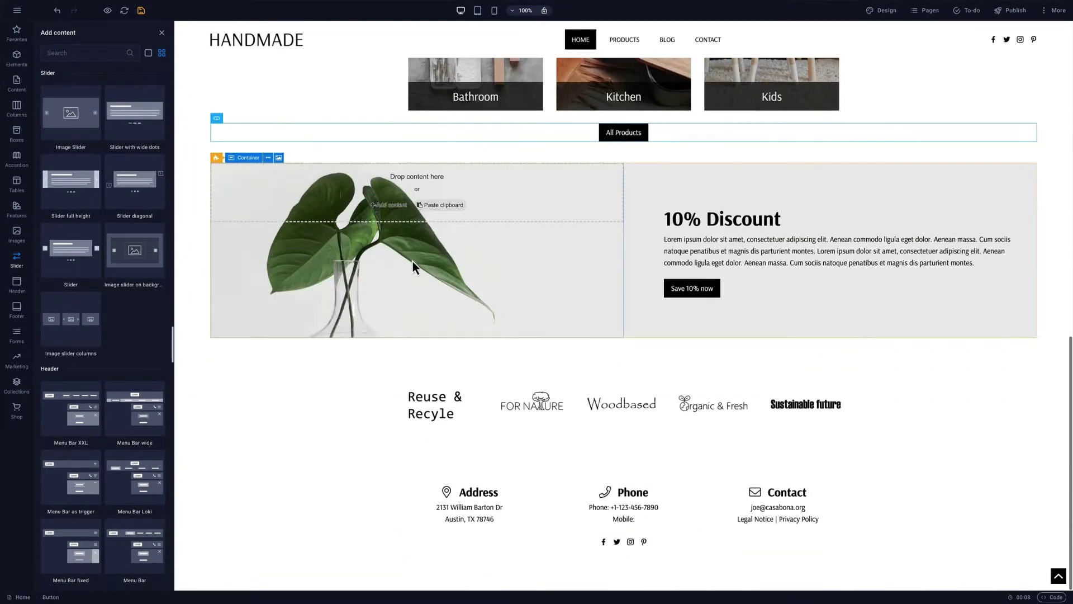
left_click(23, 240)
Add an Image grid dense below the logos and replace its placeholders with eight library photos.
left_click_drag(69, 119, 617, 468)
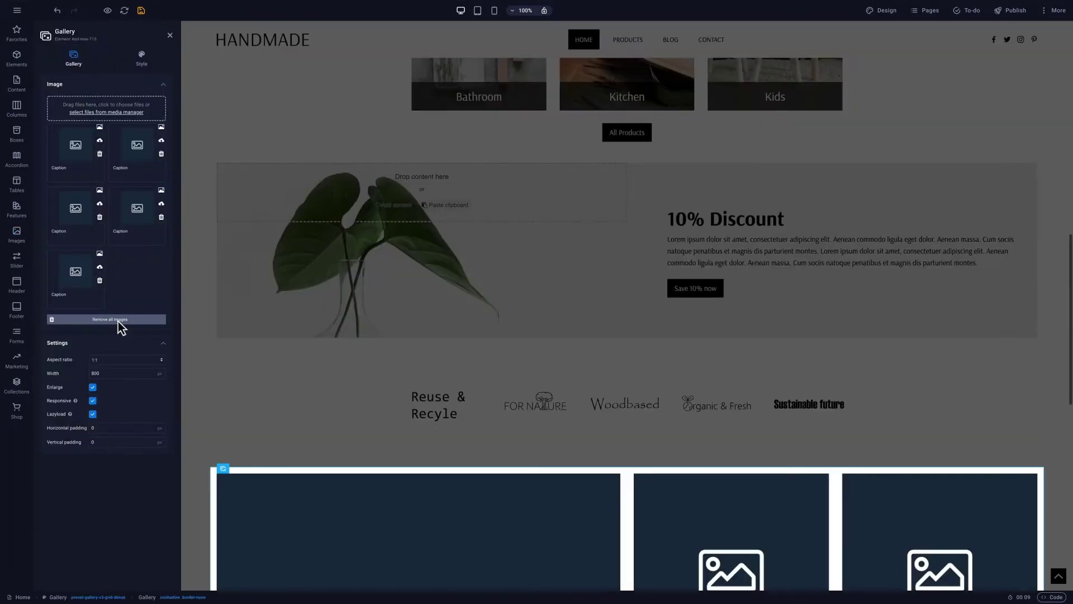
left_click(118, 321)
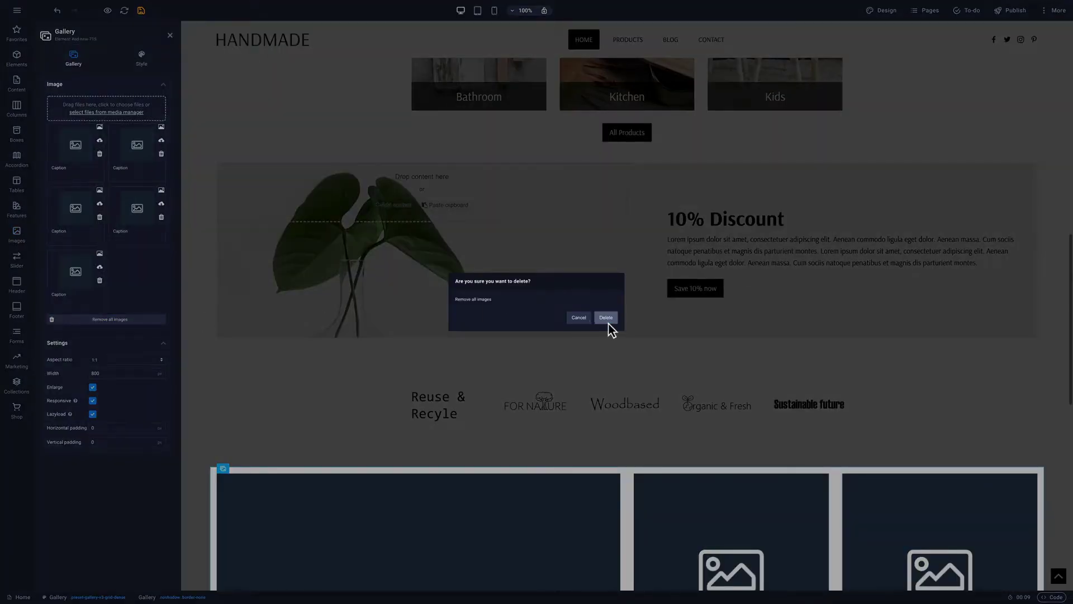
left_click(607, 319)
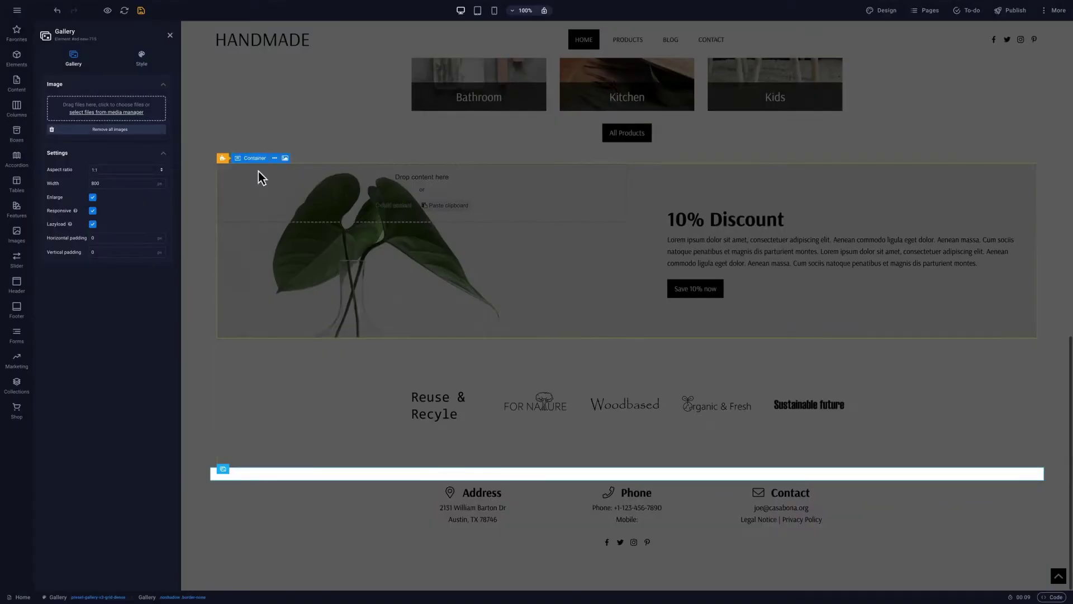
left_click(142, 116)
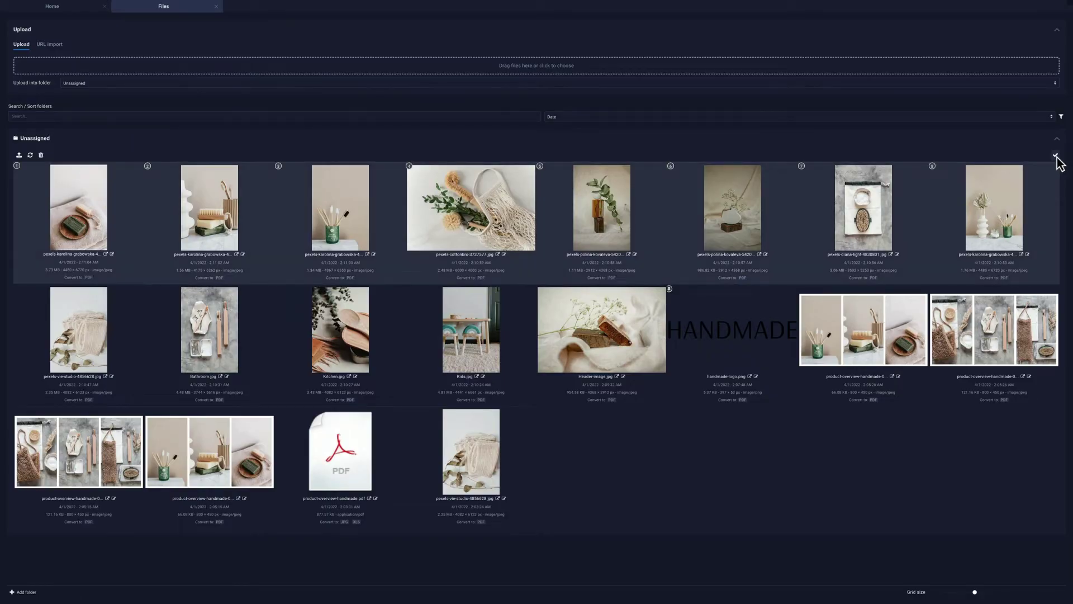
left_click(1056, 155)
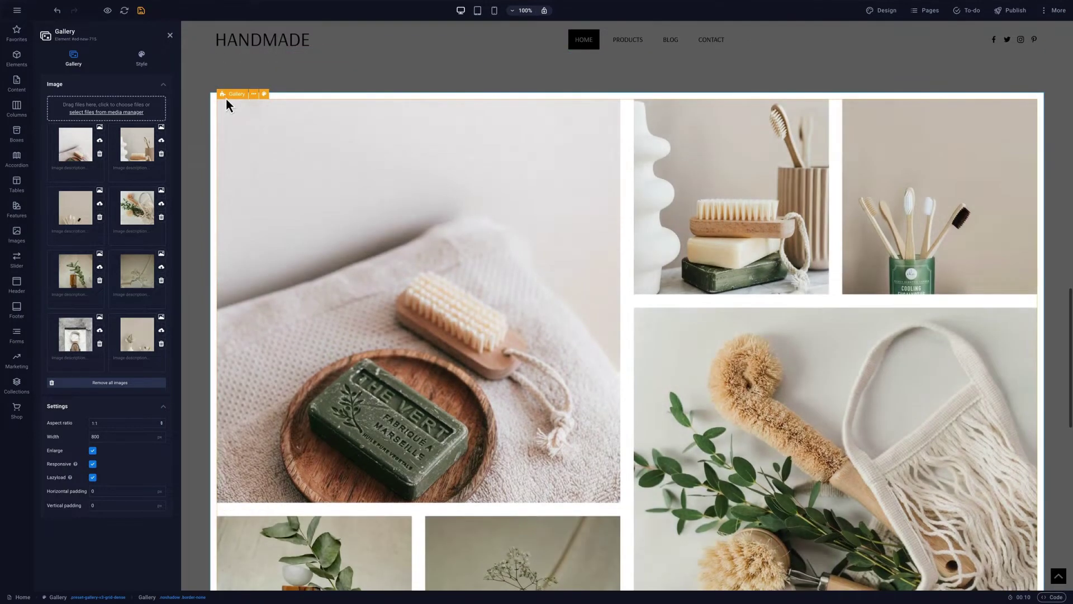
left_click(226, 98)
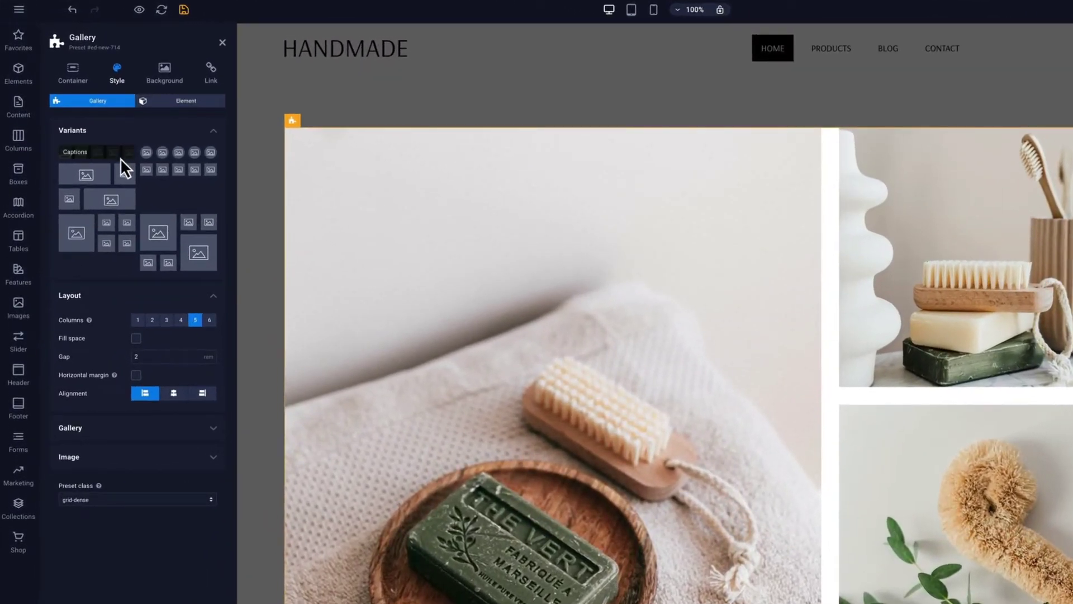
Set the gallery to the Default variant with 4 columns and a 0.5 gap.
left_click(179, 176)
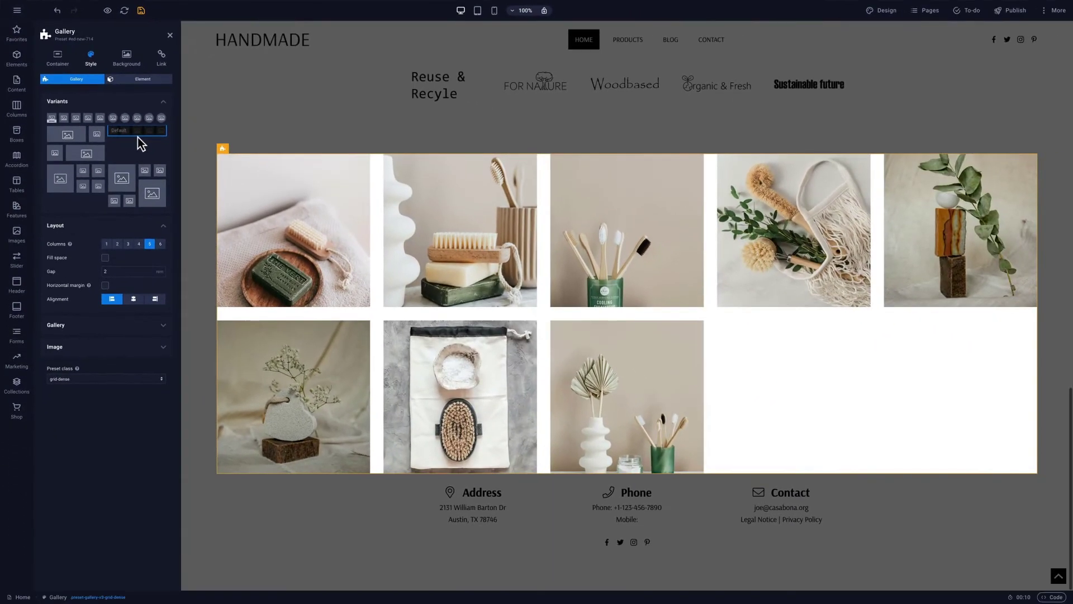
left_click(143, 248)
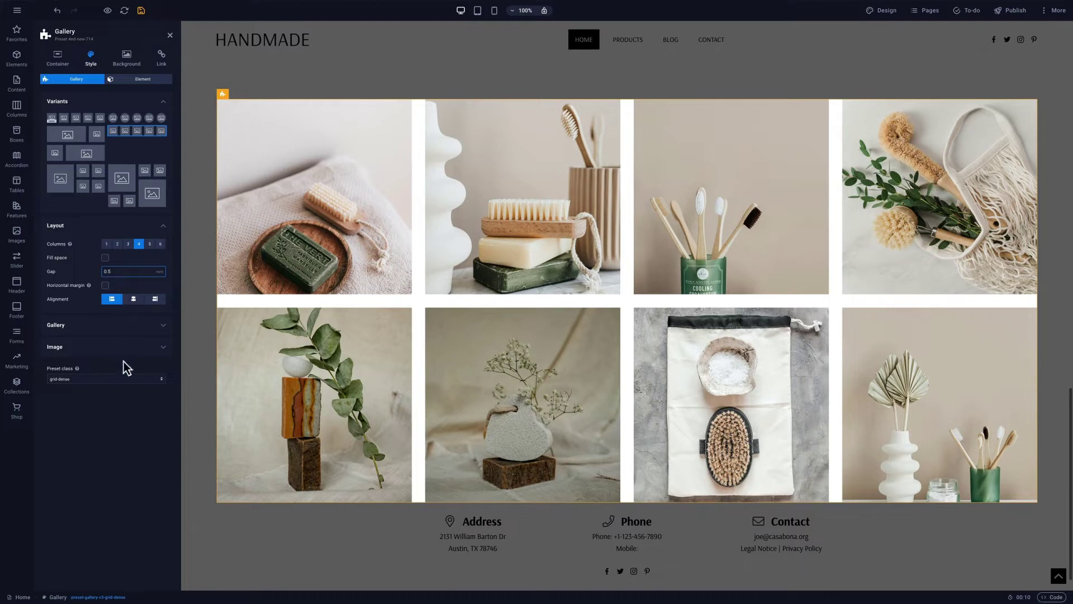
left_click(374, 269)
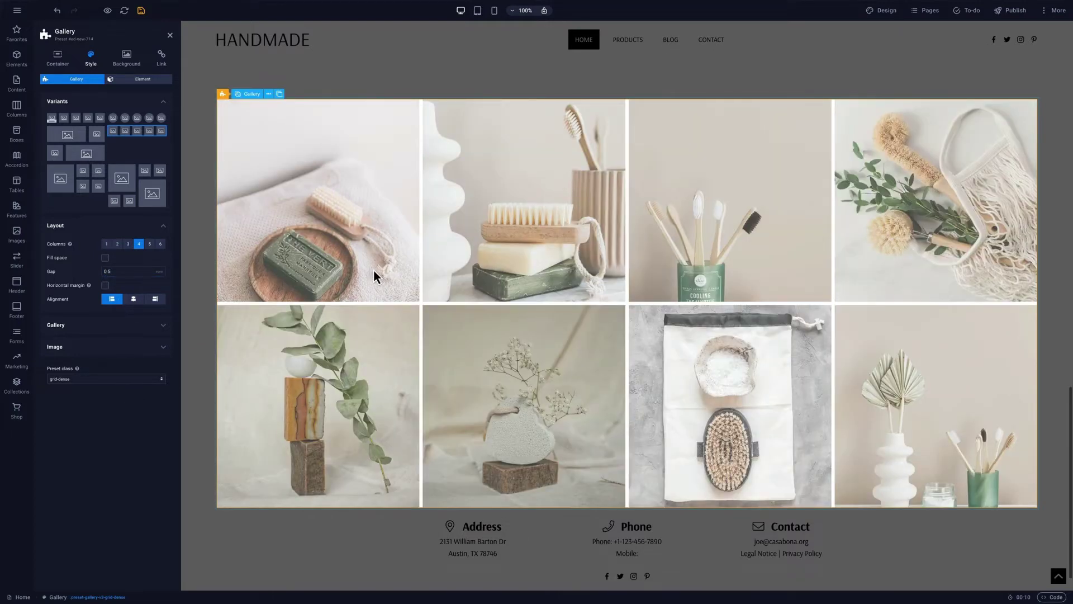
left_click(374, 269)
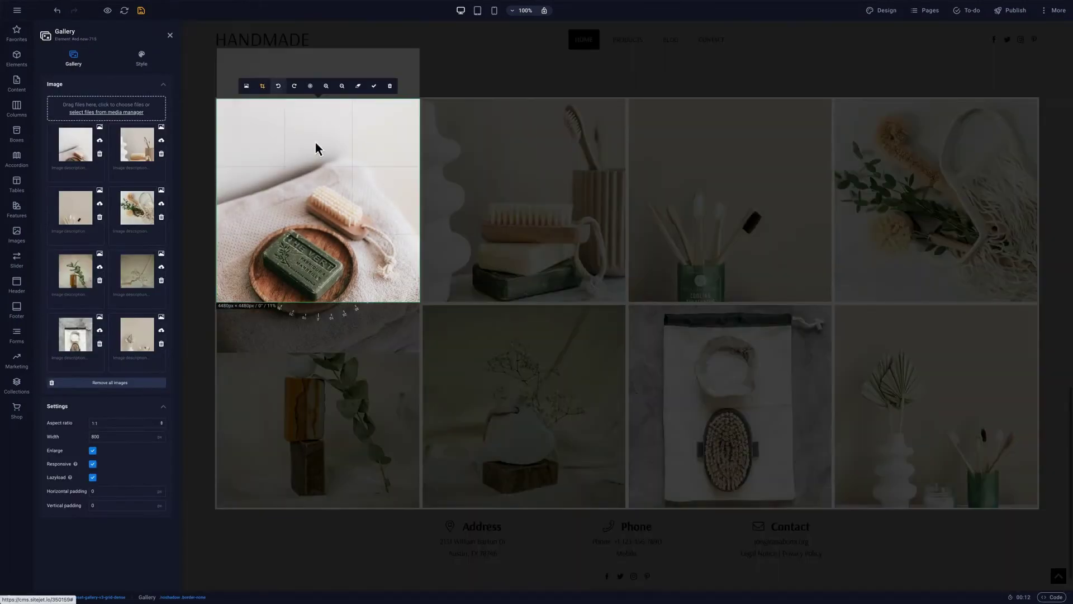
Crop the soap and toothbrush photos so each is framed higher in its square.
left_click(280, 89)
left_click_drag(344, 197, 344, 157)
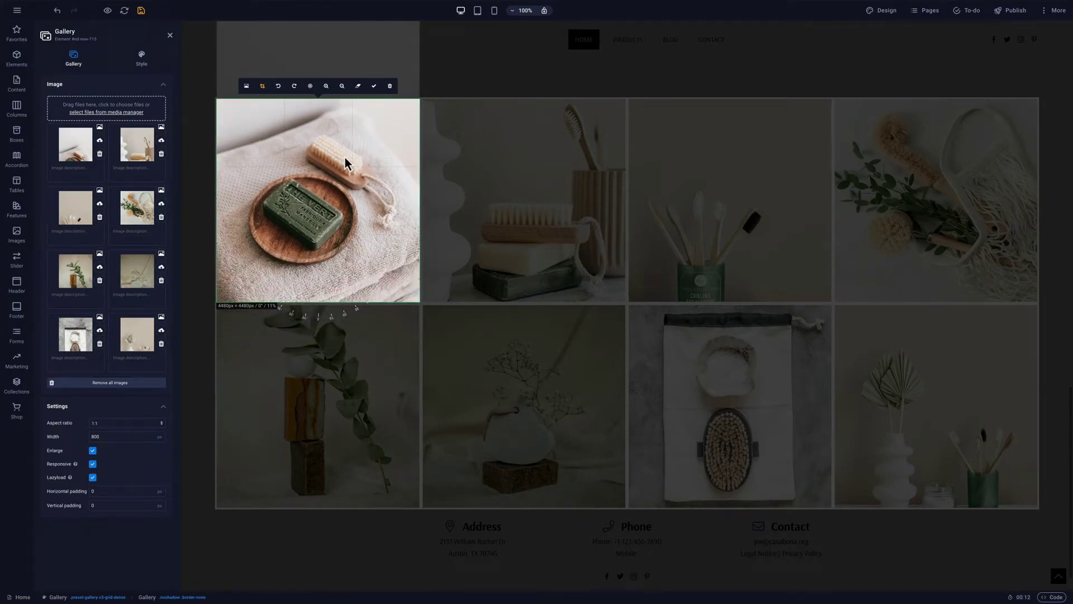
left_click(375, 89)
left_click(697, 215)
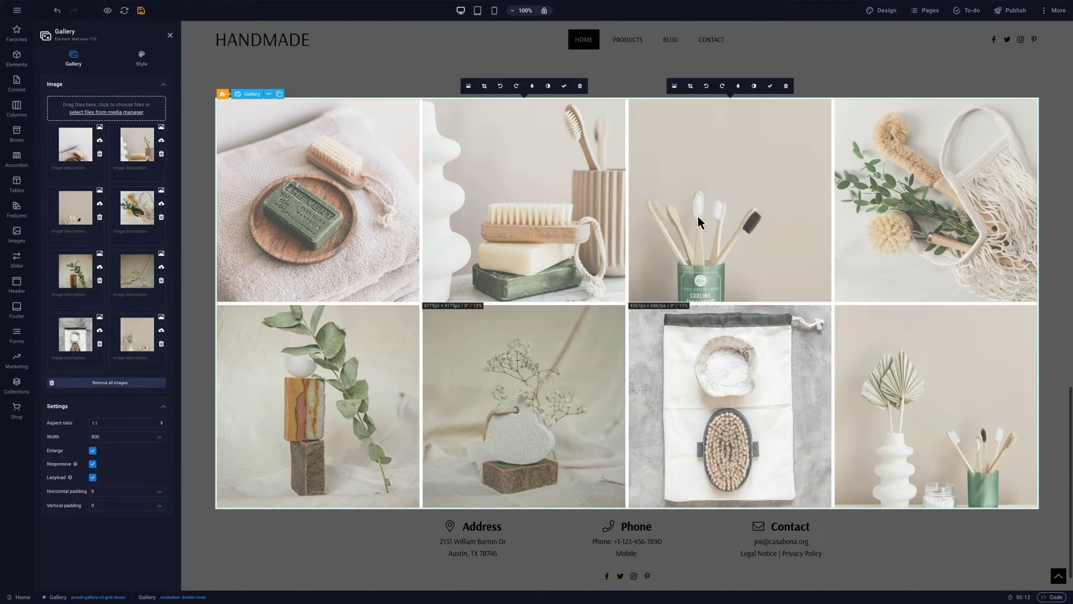
left_click(691, 86)
left_click_drag(722, 234, 724, 182)
left_click(785, 86)
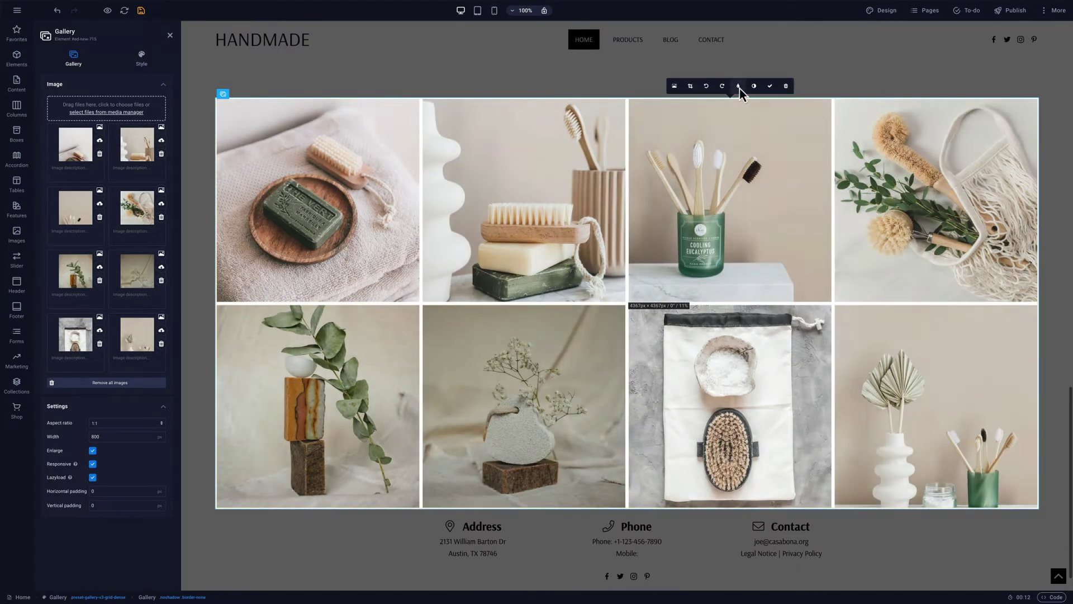
Try blur and greyscale on the toothbrush photo, revert to full colour, and close the settings.
left_click(738, 87)
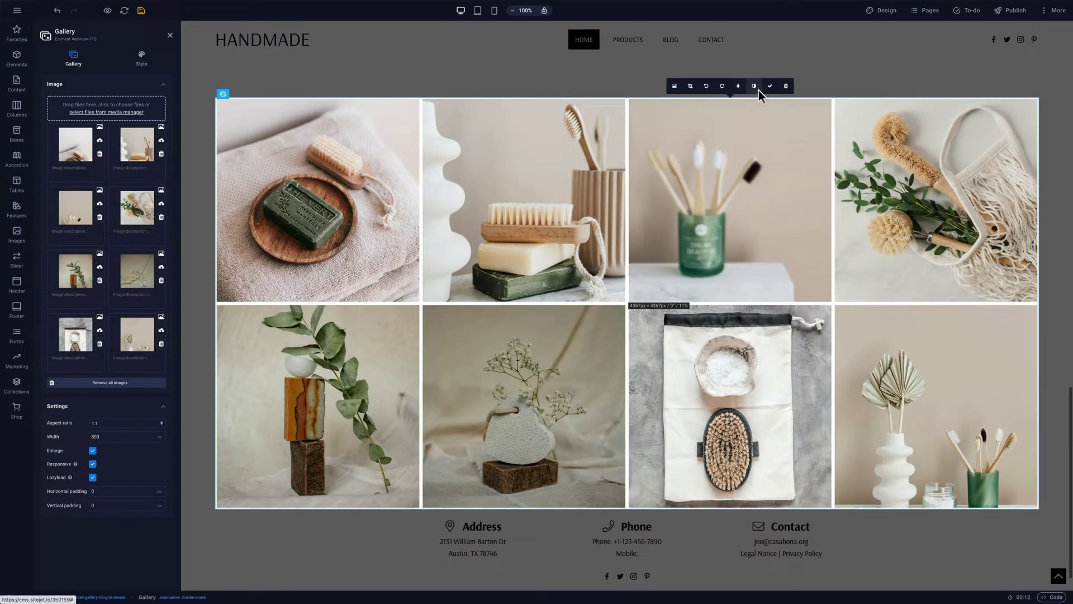
left_click(758, 89)
left_click(759, 91)
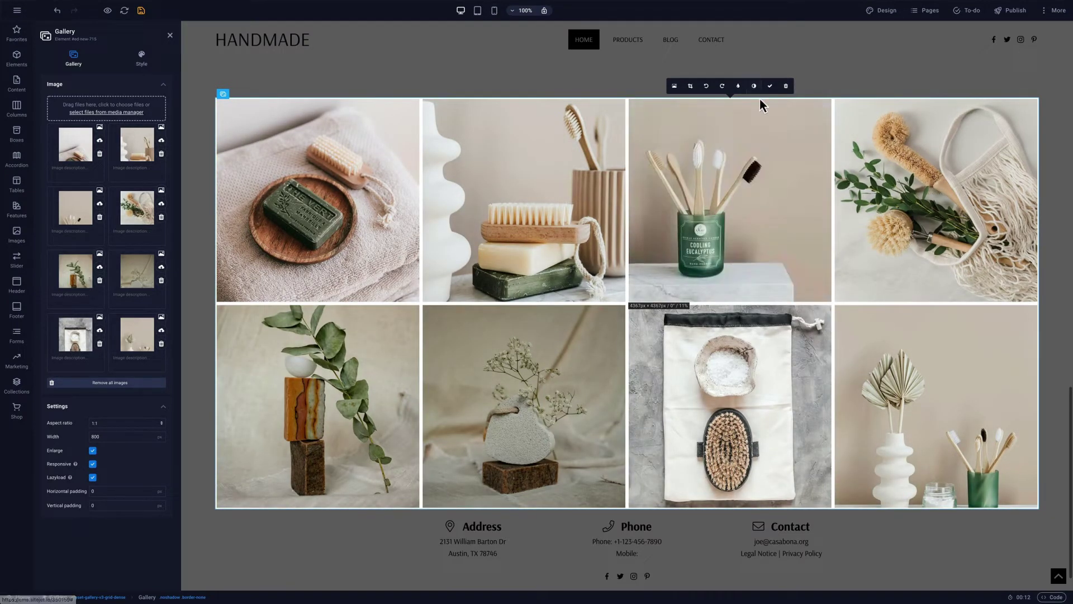
left_click(826, 80)
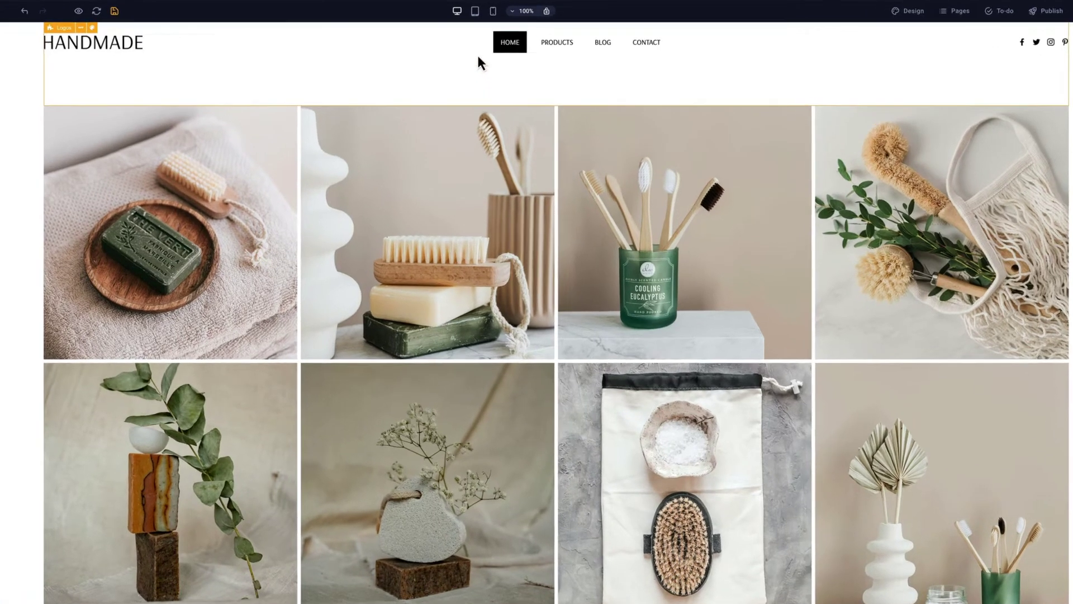
In tablet view, set the gallery to 4 columns.
mouse_move(477, 12)
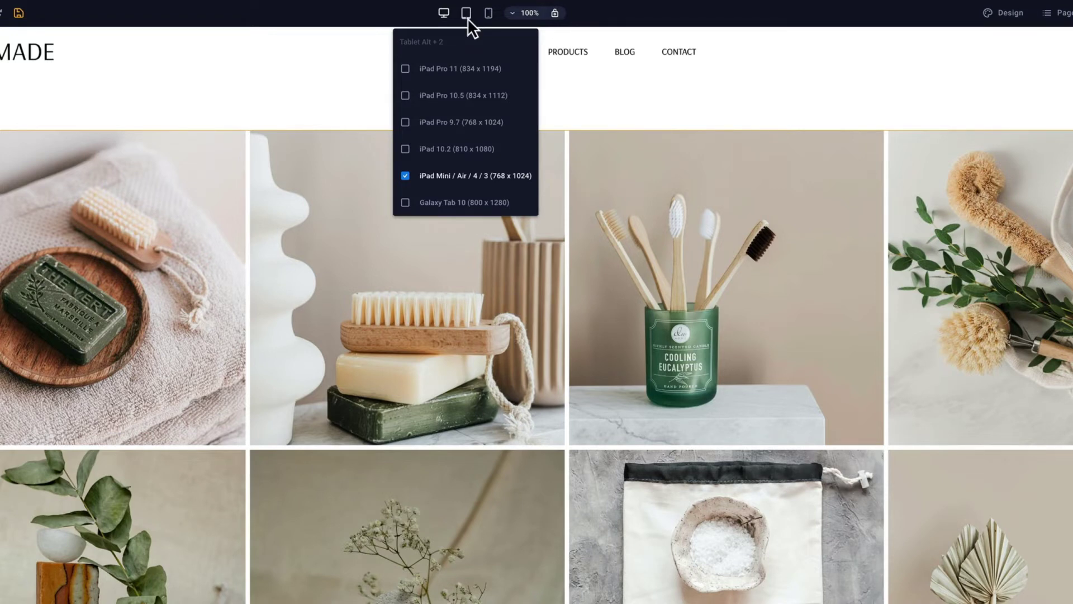
left_click(468, 17)
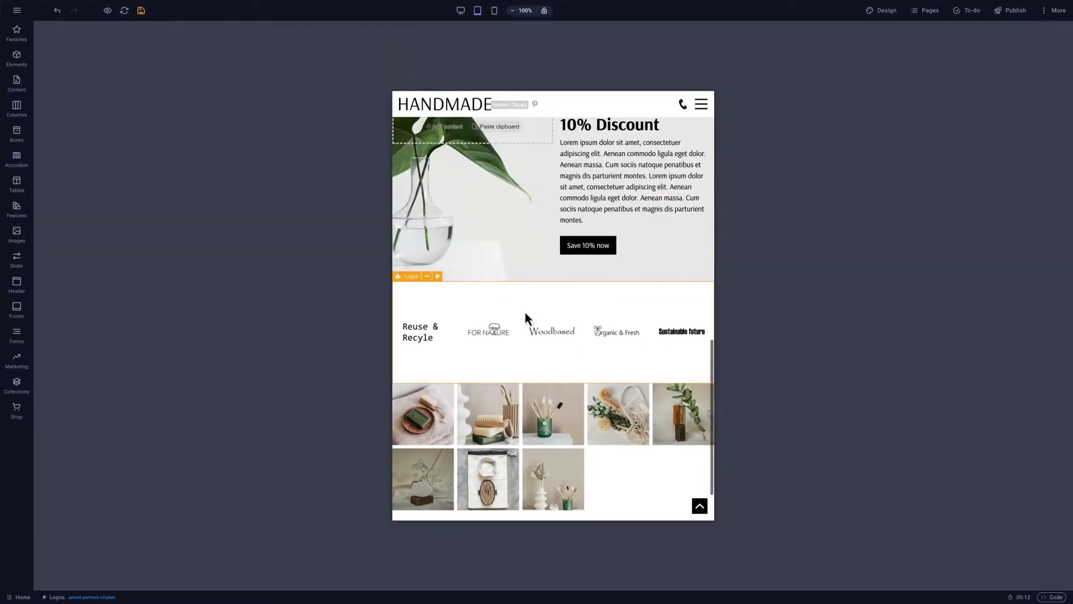
scroll(525, 313, "down", 1)
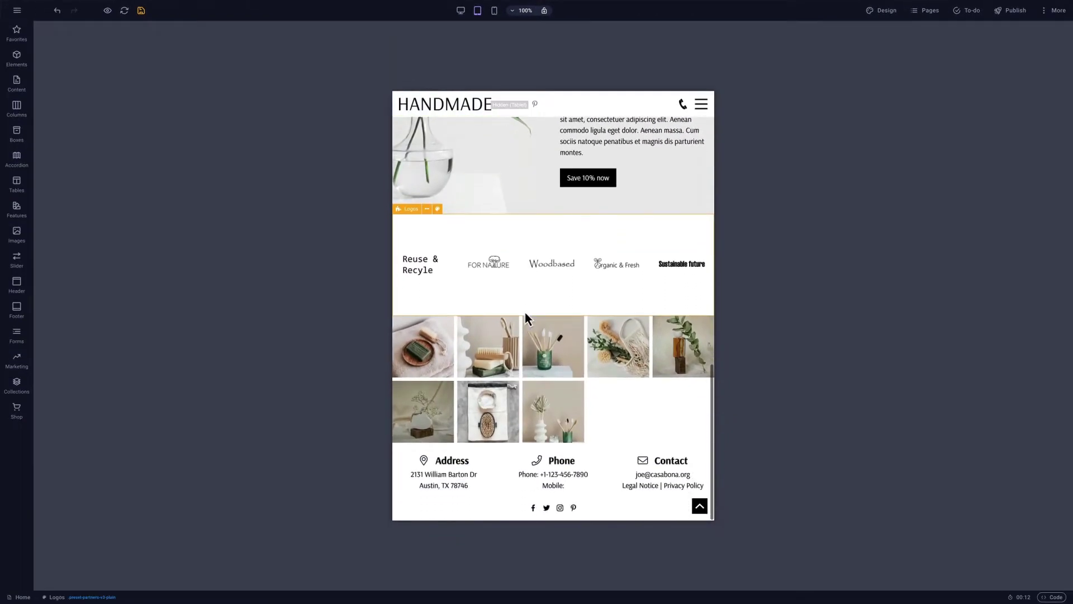
left_click(612, 405)
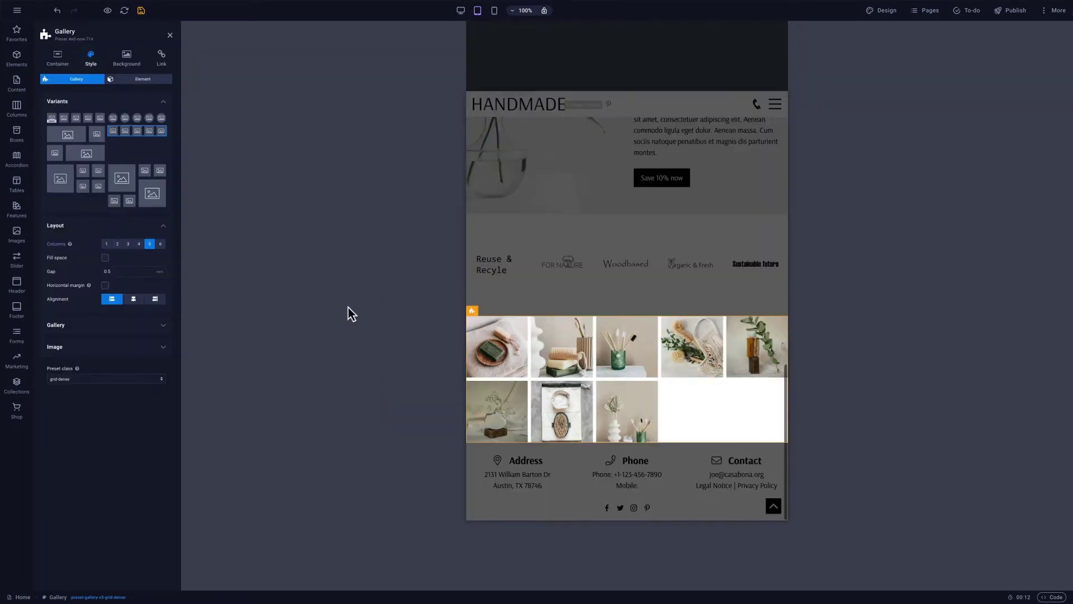
left_click(140, 247)
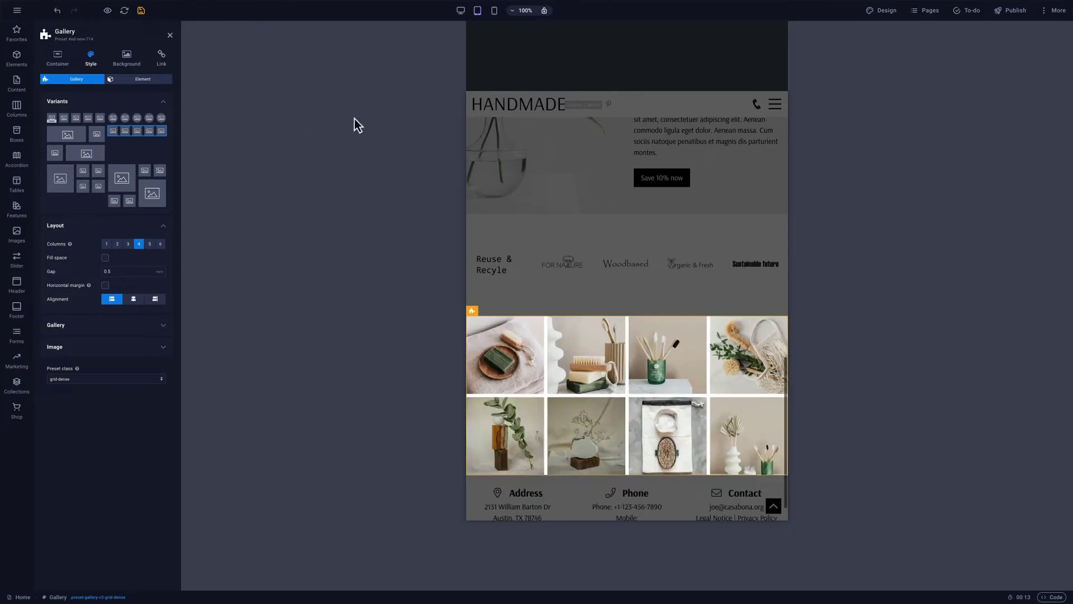
In mobile view, set the gallery to 1 column, then return to desktop view.
left_click(497, 13)
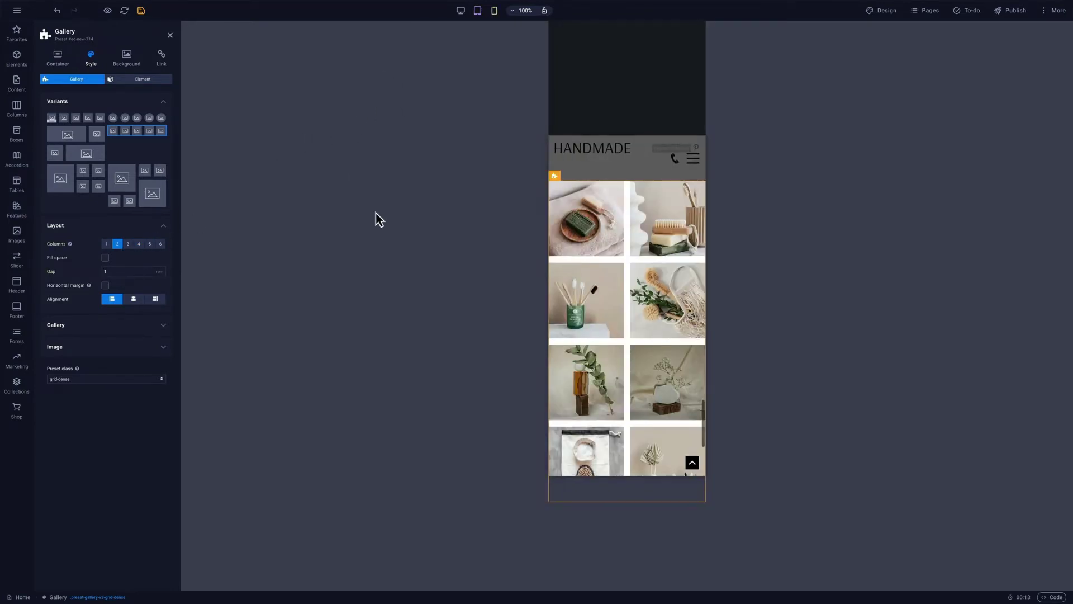
left_click(107, 245)
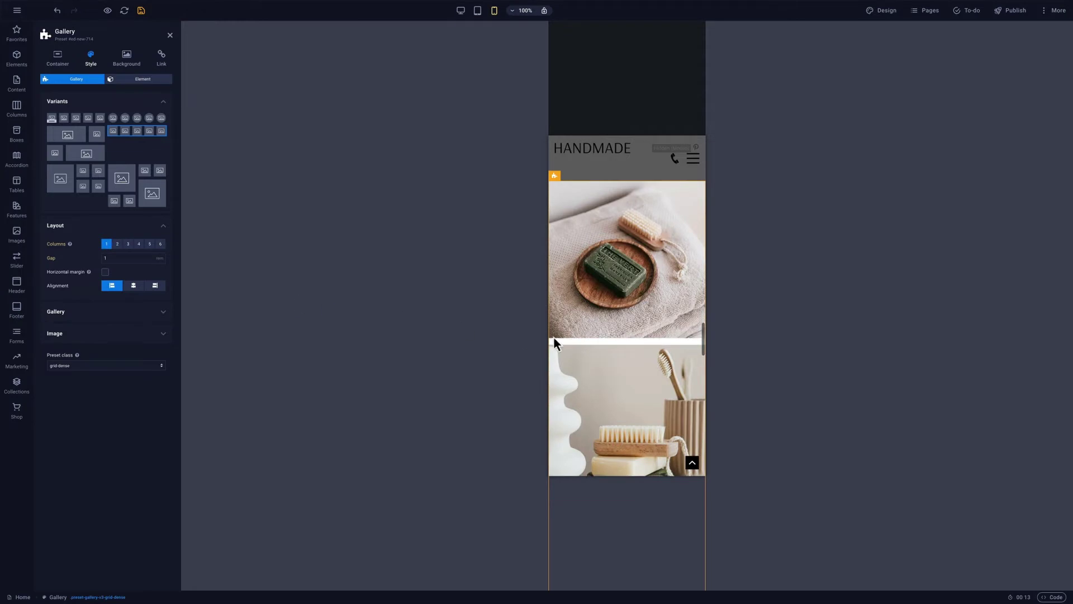
scroll(566, 336, "down", 5)
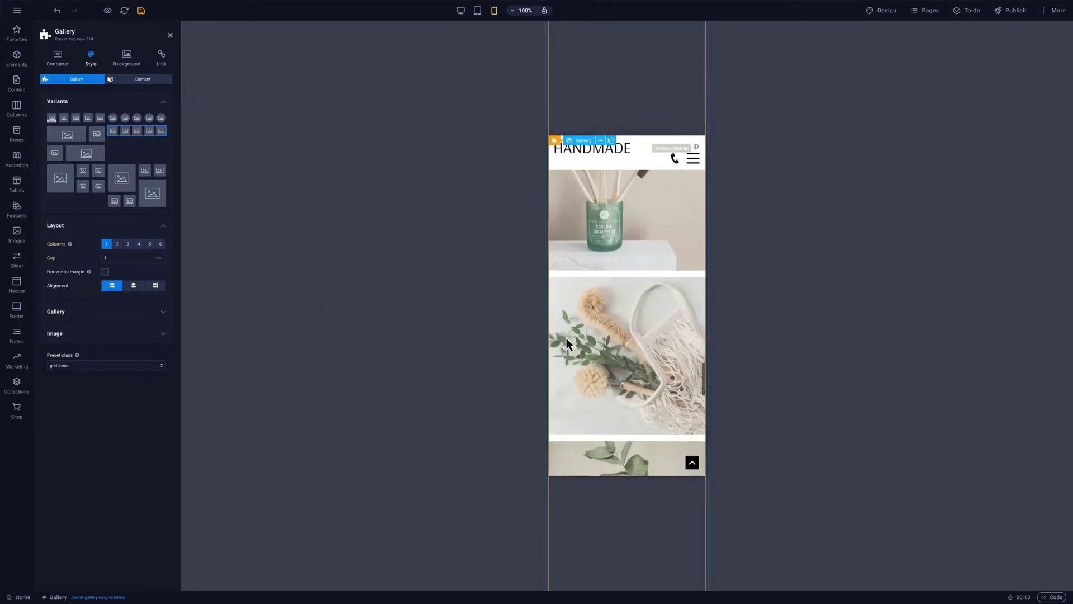
left_click(461, 11)
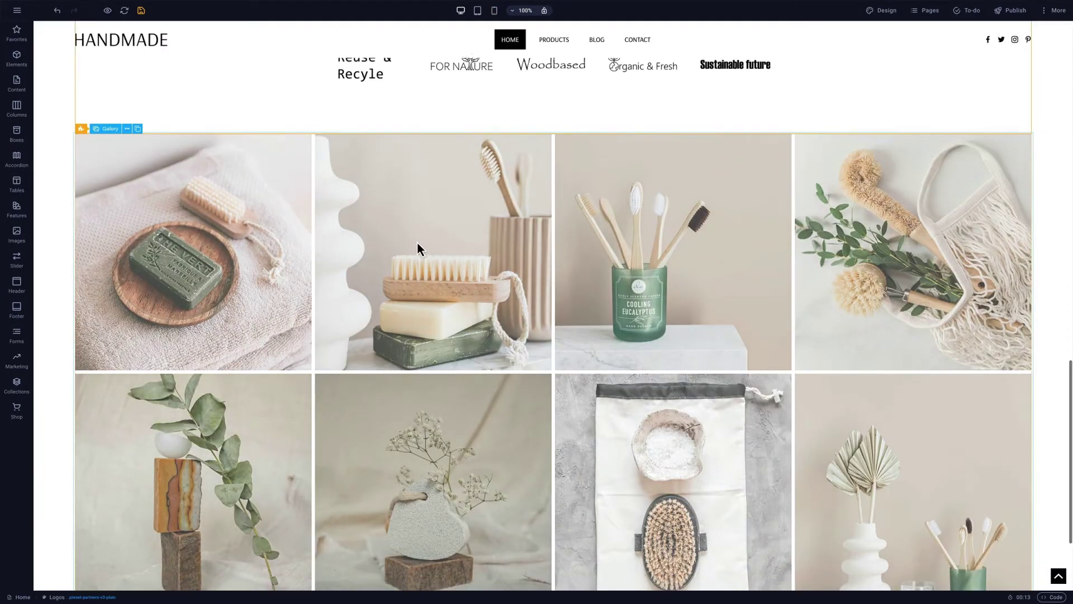
Fix the wrong digits of the footer phone number in the website contact data.
scroll(417, 241, "down", 3)
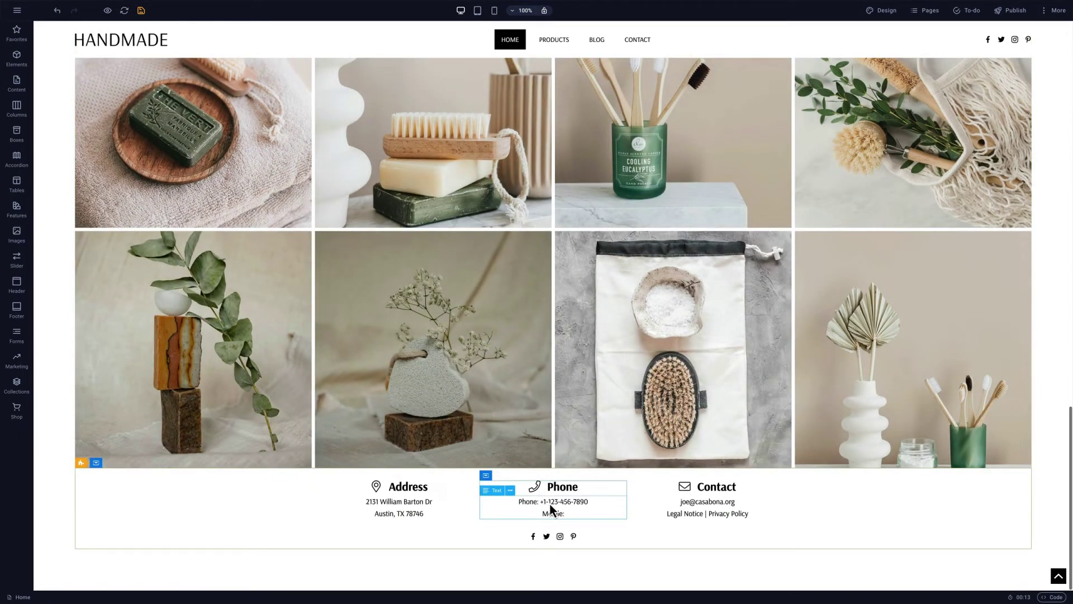
left_click(551, 505)
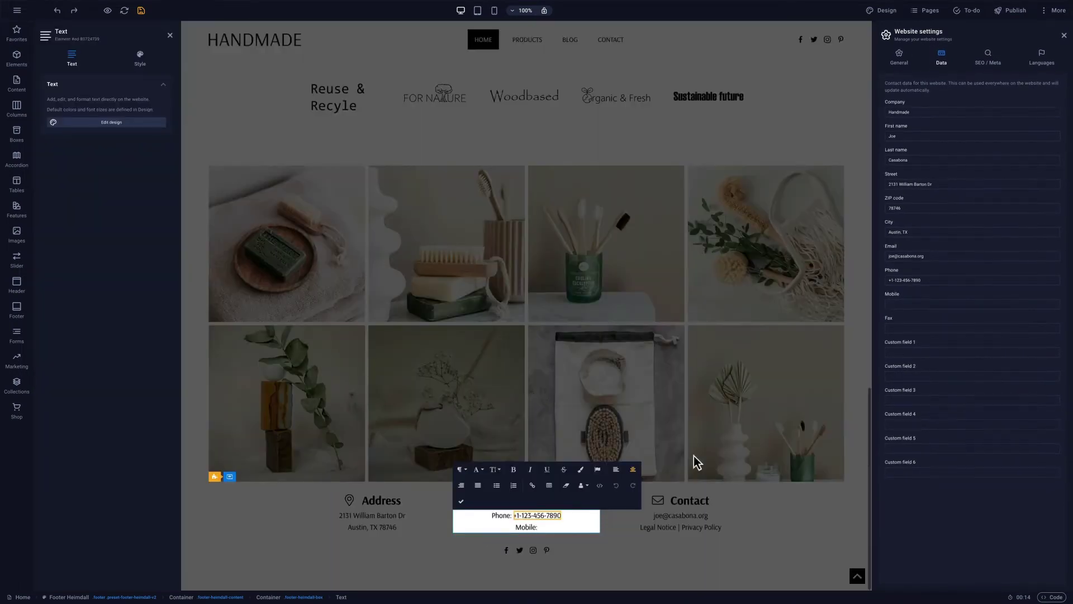
left_click(911, 282)
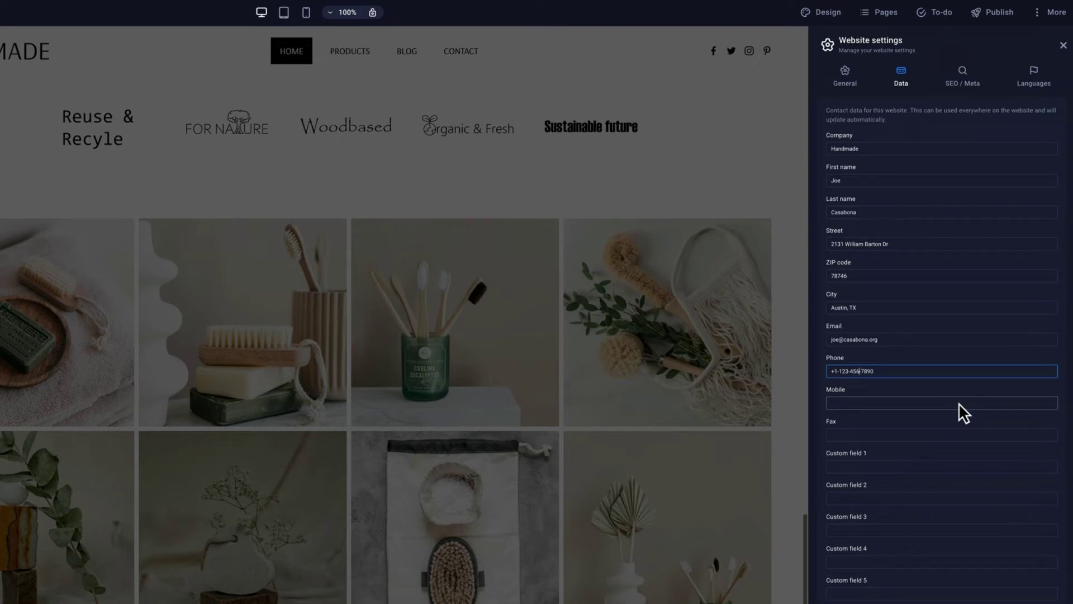
key("BackSpace")
key("BackSpace")
key("BackSpace")
type("56")
type("6")
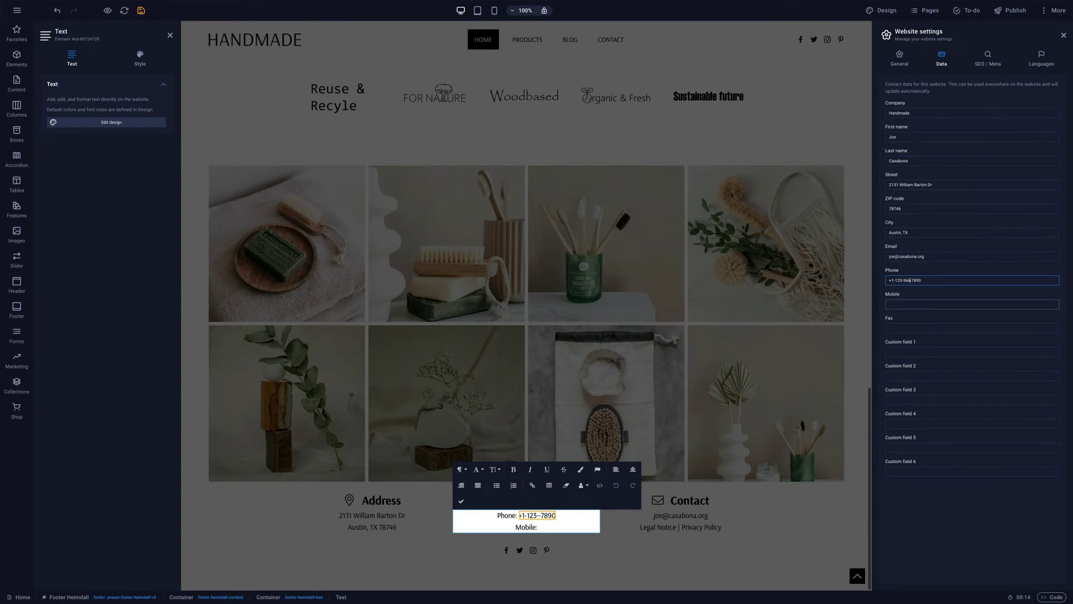
left_click(984, 325)
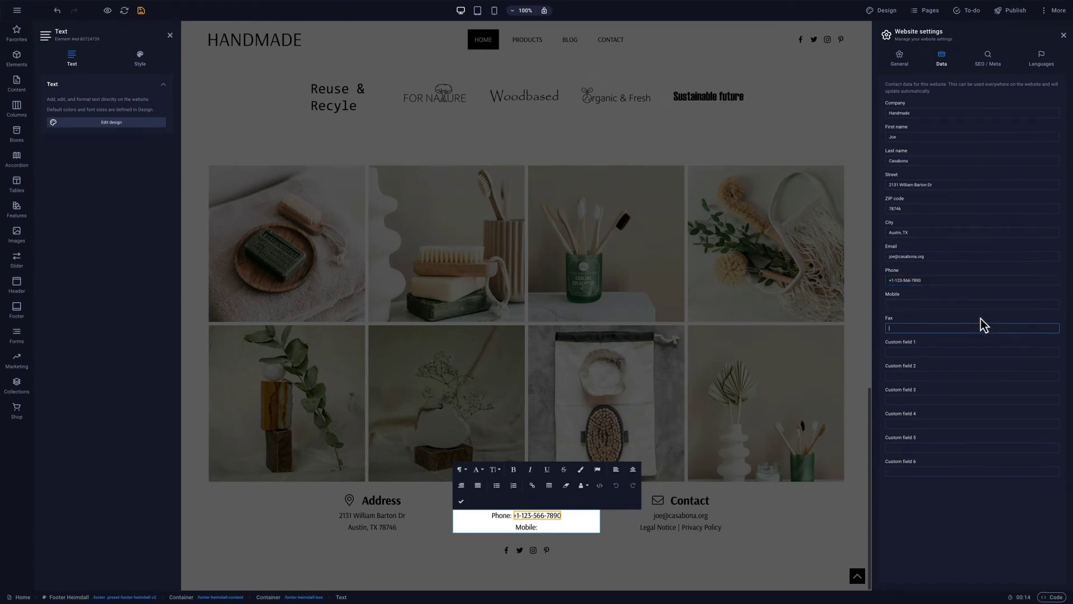
left_click(461, 503)
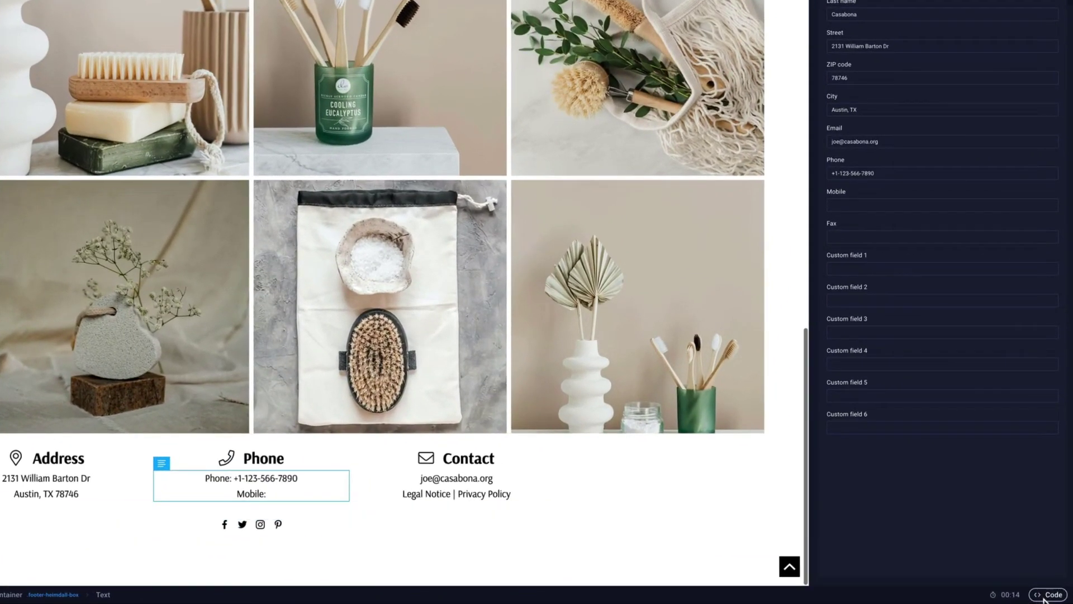
left_click(1043, 597)
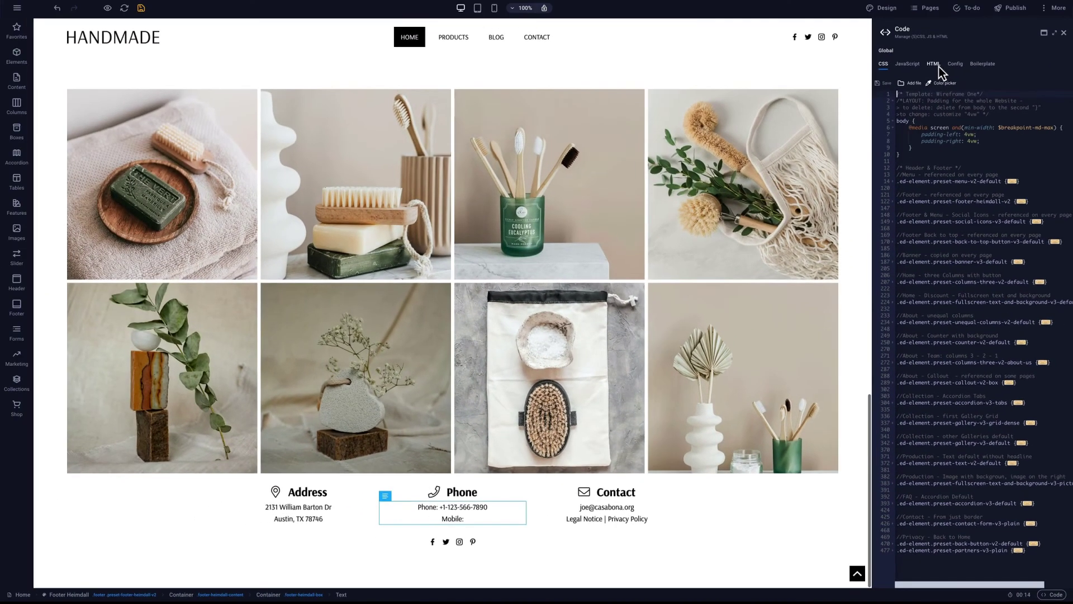
left_click(939, 67)
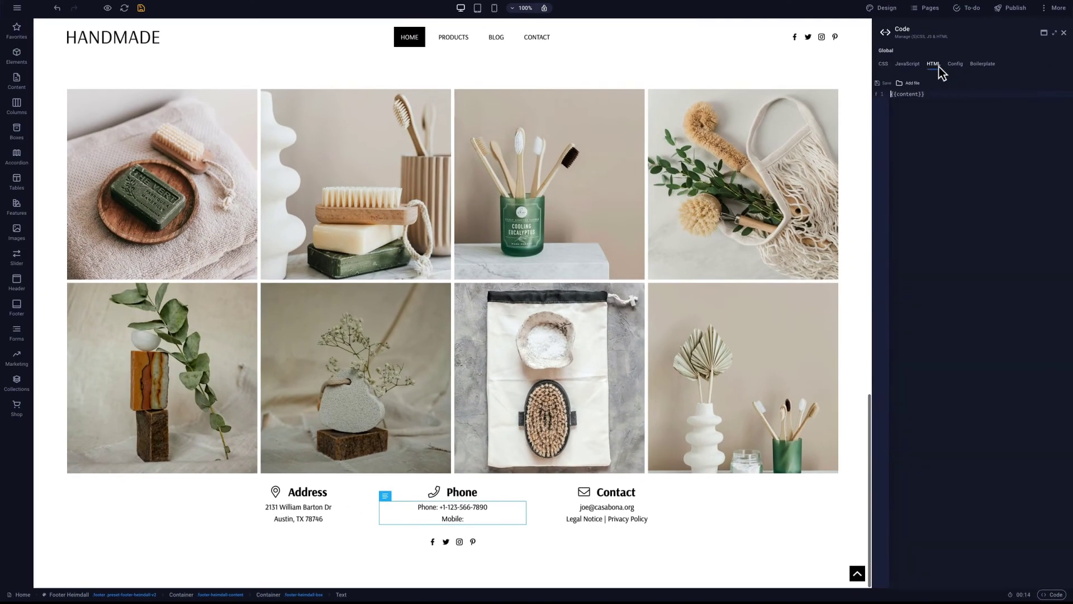
left_click(960, 68)
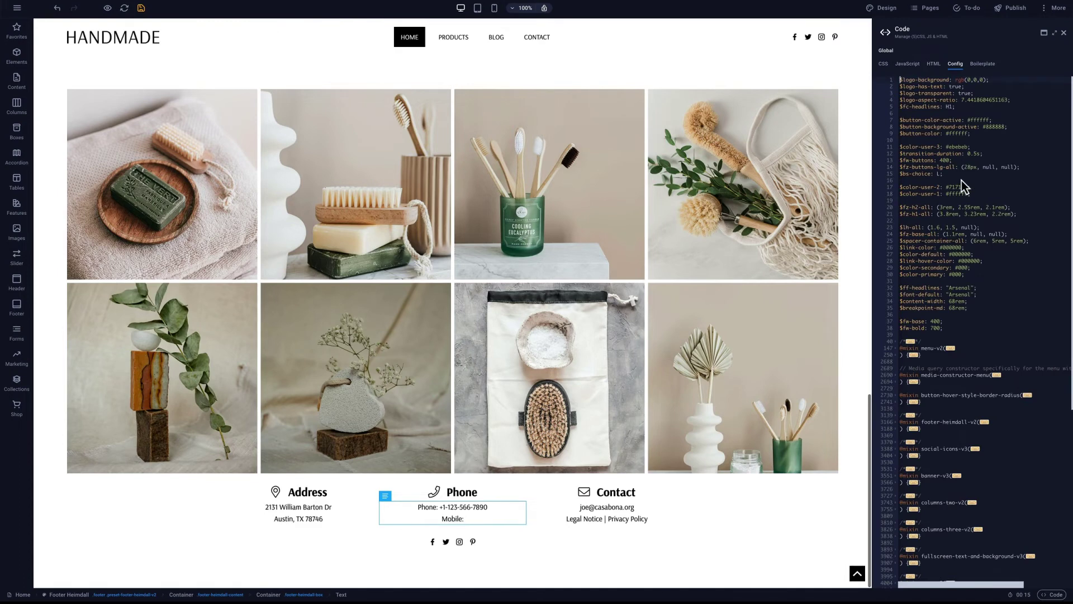
scroll(961, 180, "down", 10)
left_click(1064, 32)
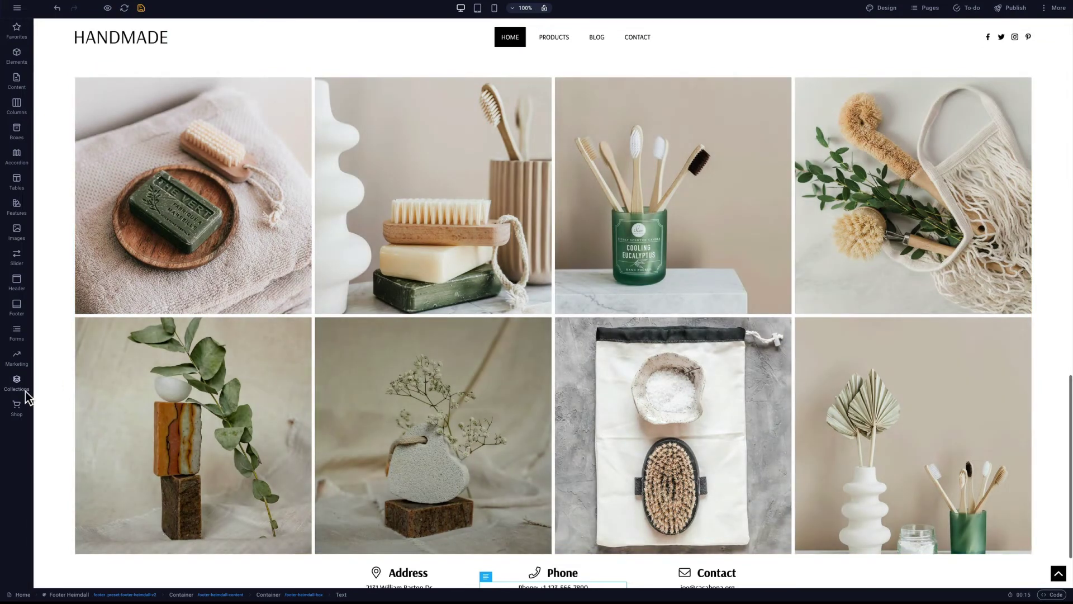
left_click(25, 392)
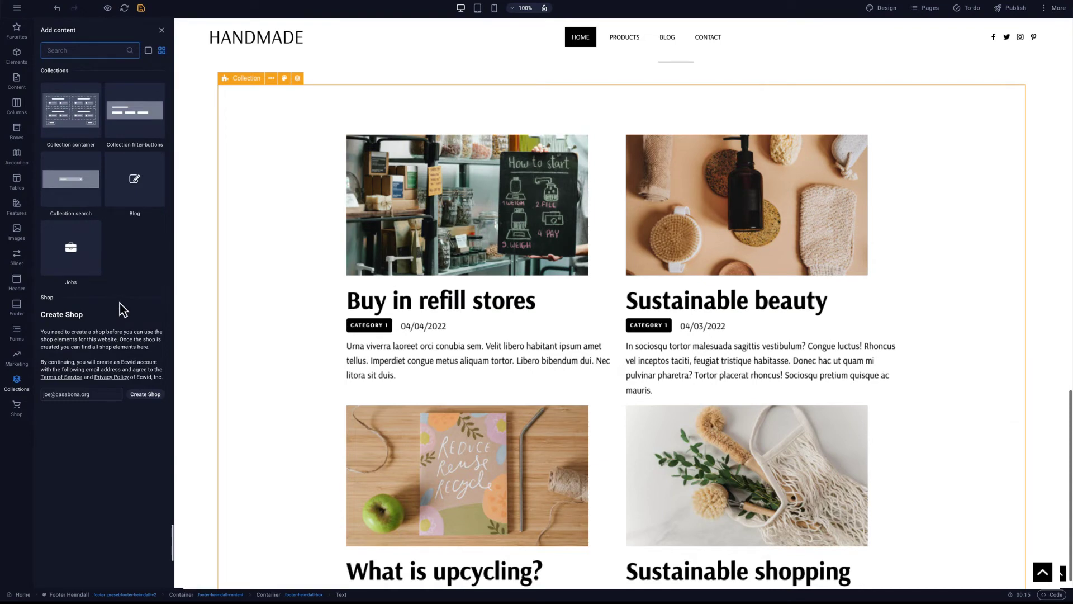
left_click(21, 411)
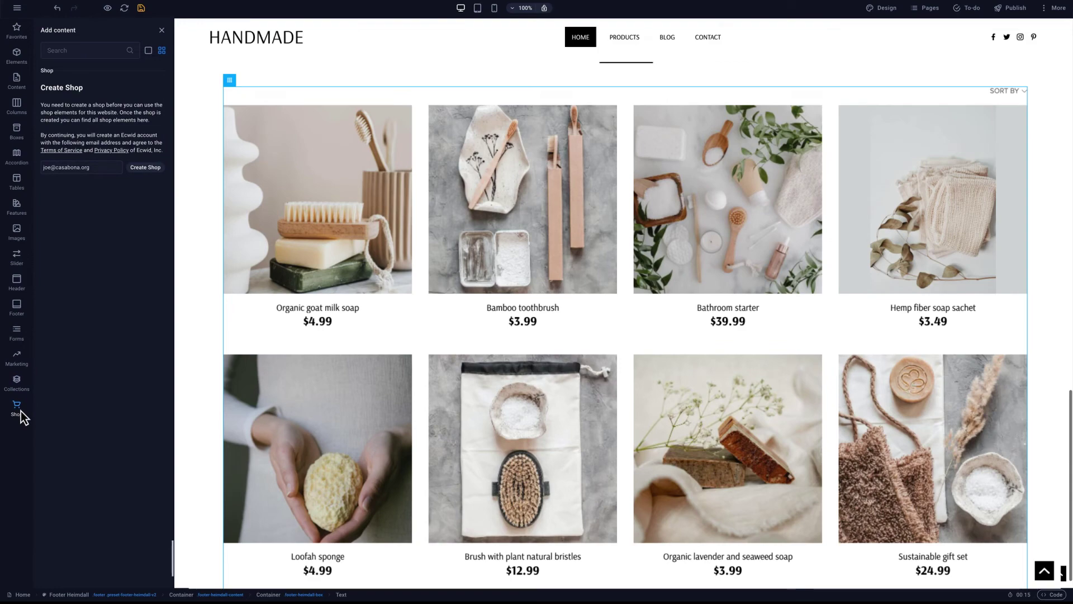
left_click(21, 411)
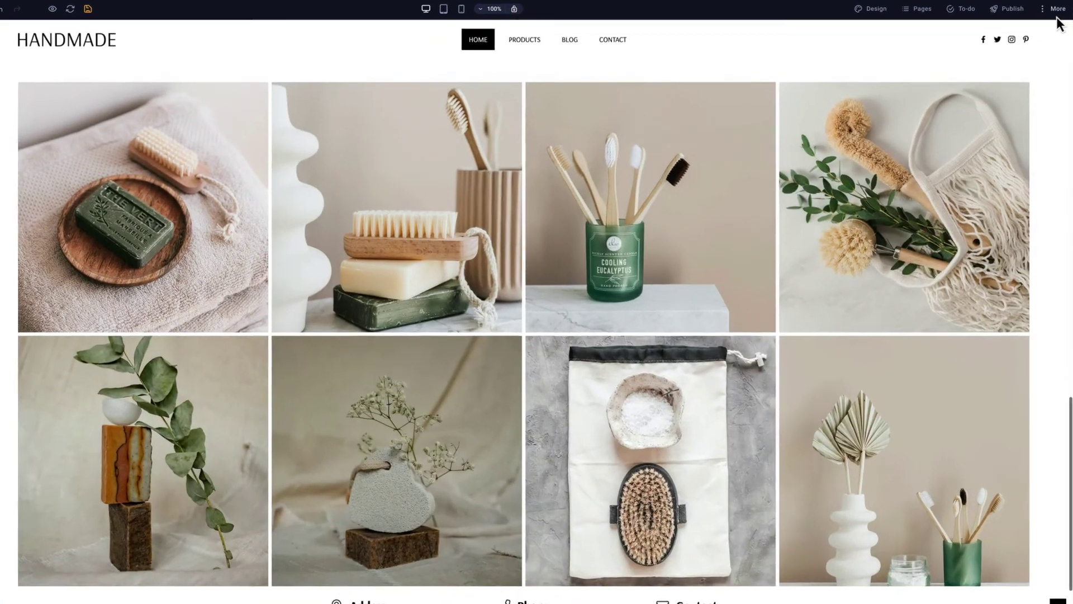
Drag the Home wish text from More > Wishes onto the hero paragraph.
left_click(1055, 8)
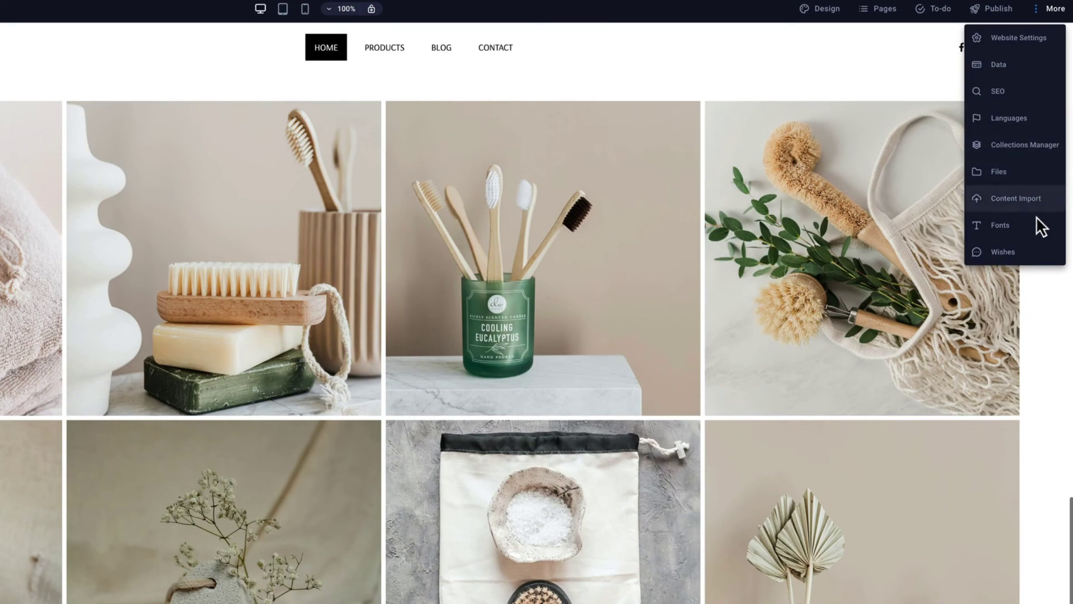
left_click(1038, 250)
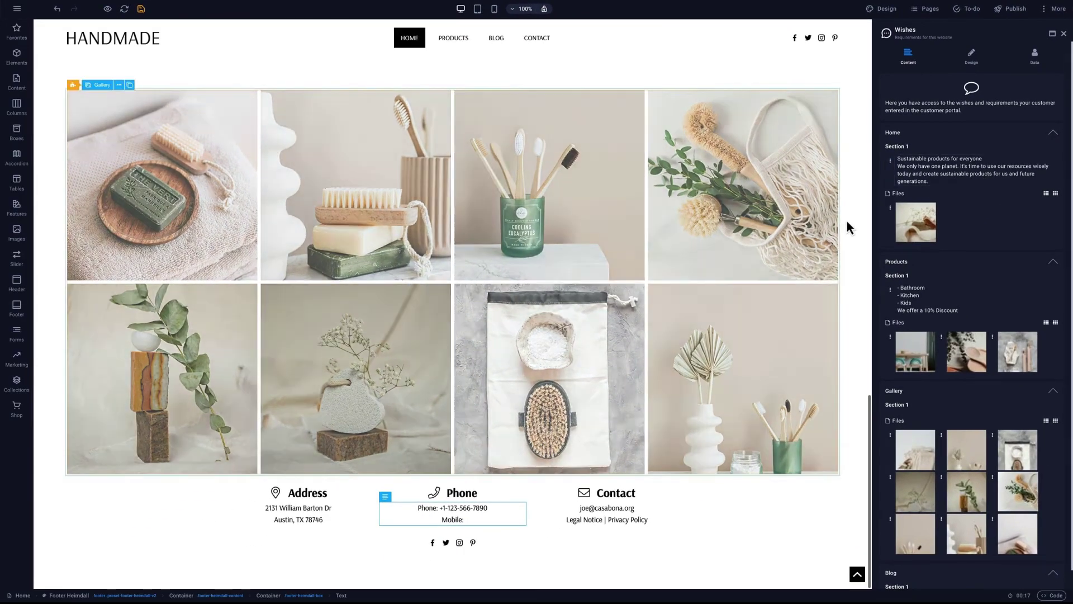
left_click_drag(890, 168, 212, 344)
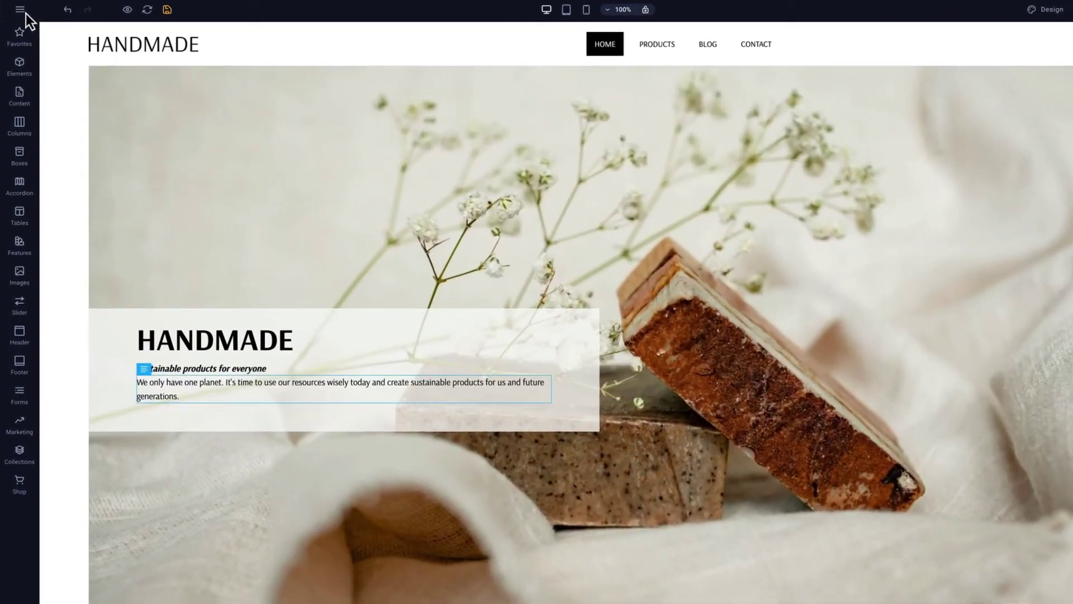
left_click(25, 12)
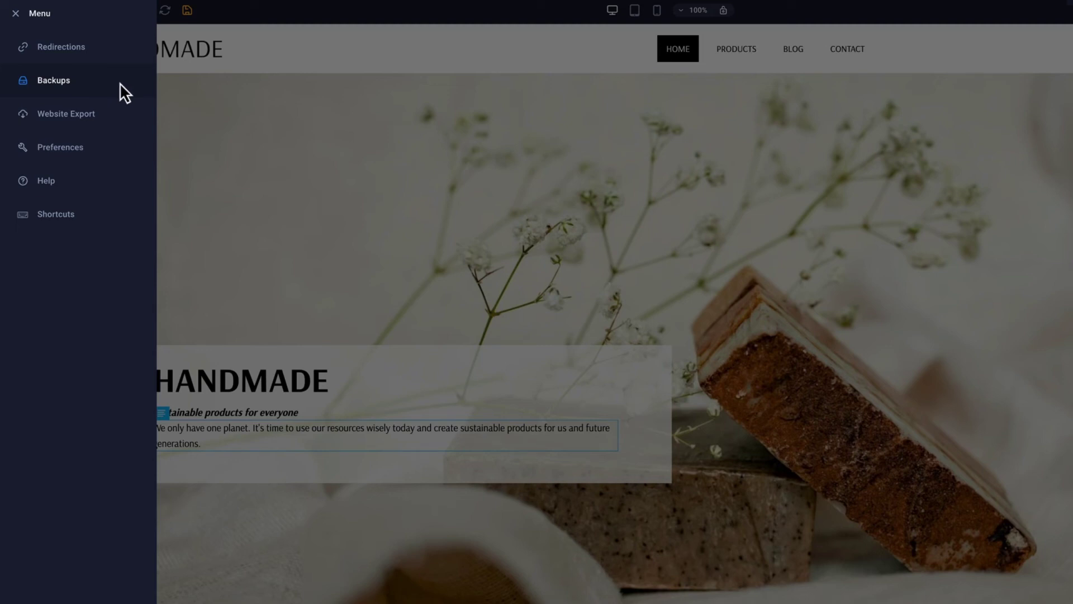
left_click(19, 15)
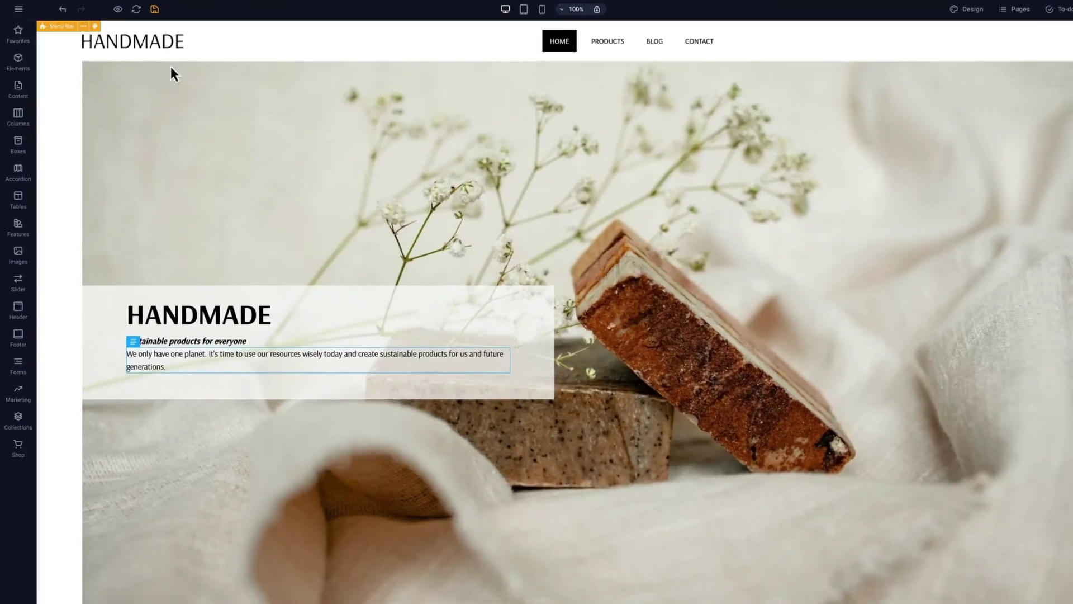
left_click(951, 44)
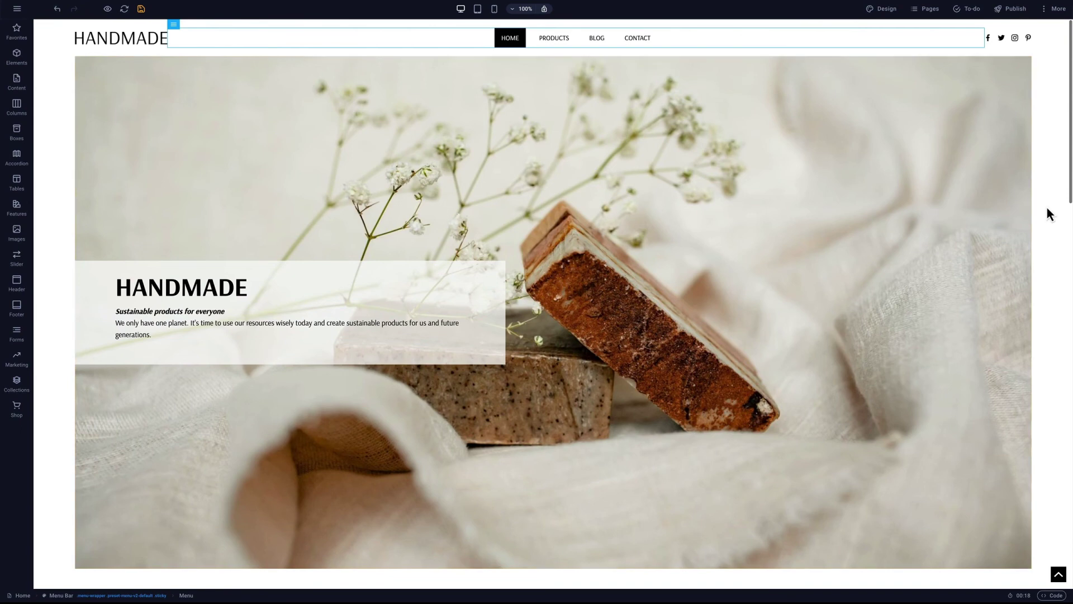
scroll(1047, 208, "down", 6)
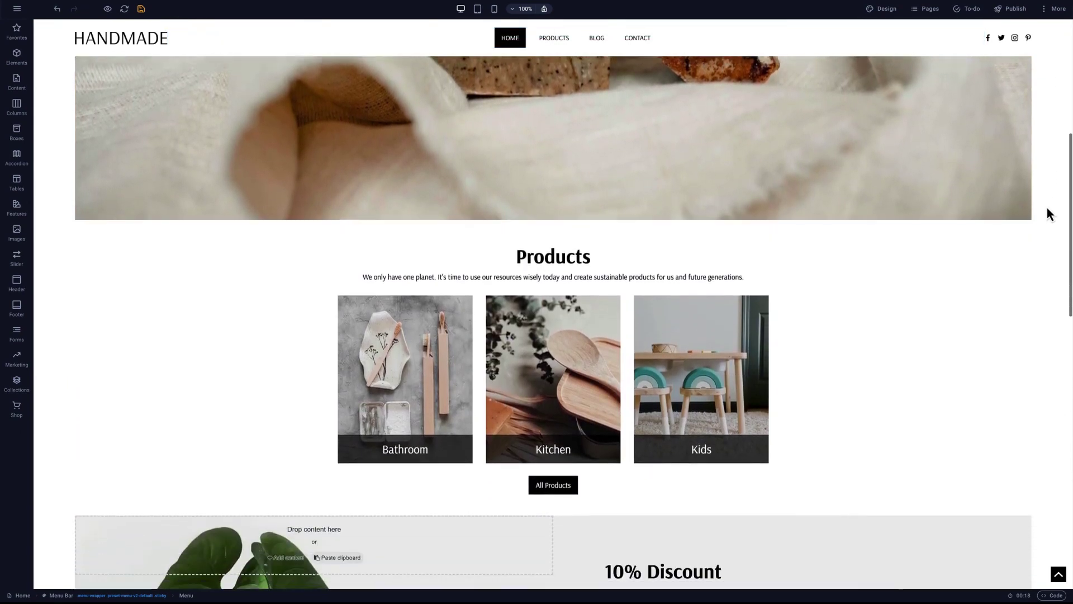
Check the footer contact blocks below the gallery and save the homepage.
scroll(1047, 209, "down", 12)
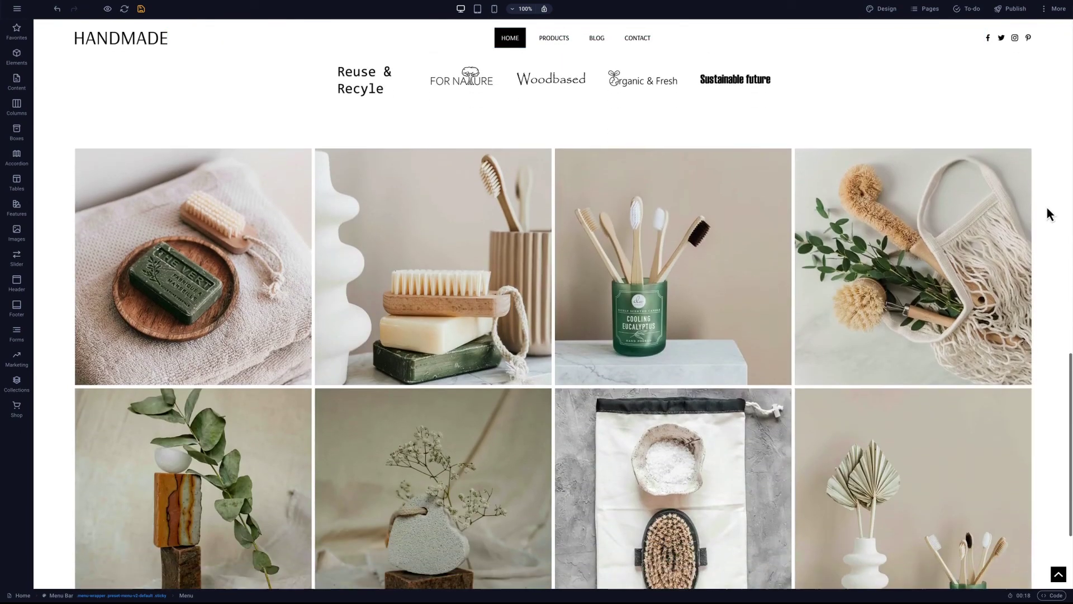
scroll(1047, 209, "down", 3)
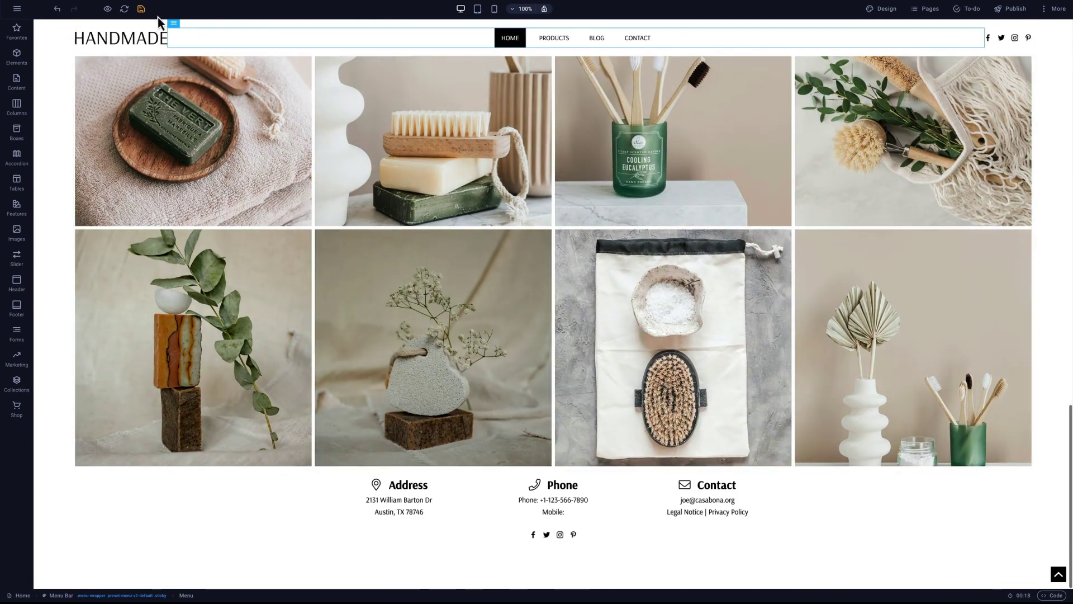
left_click(142, 10)
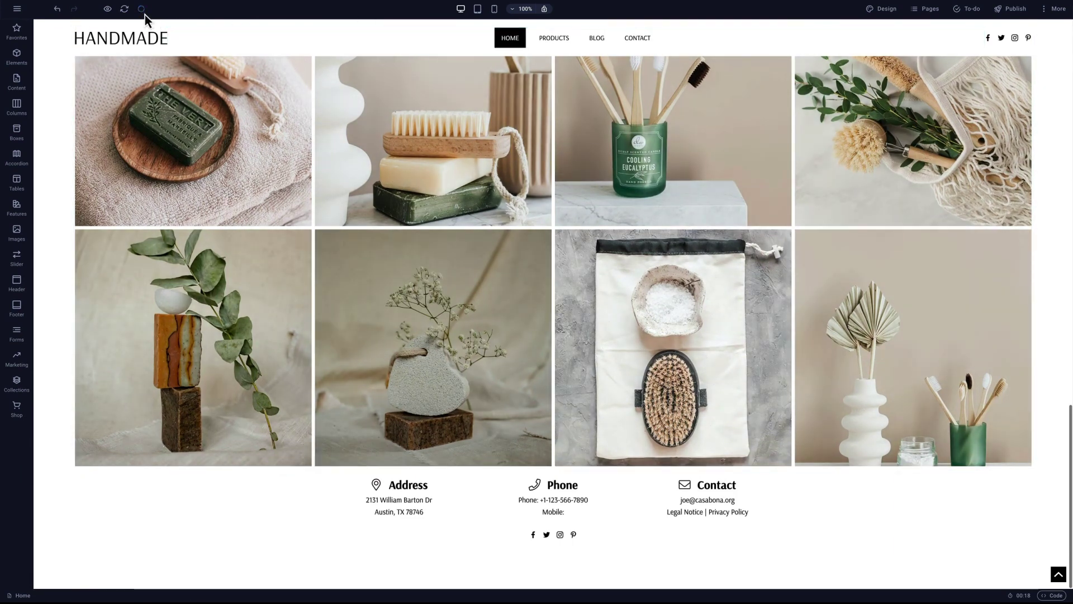